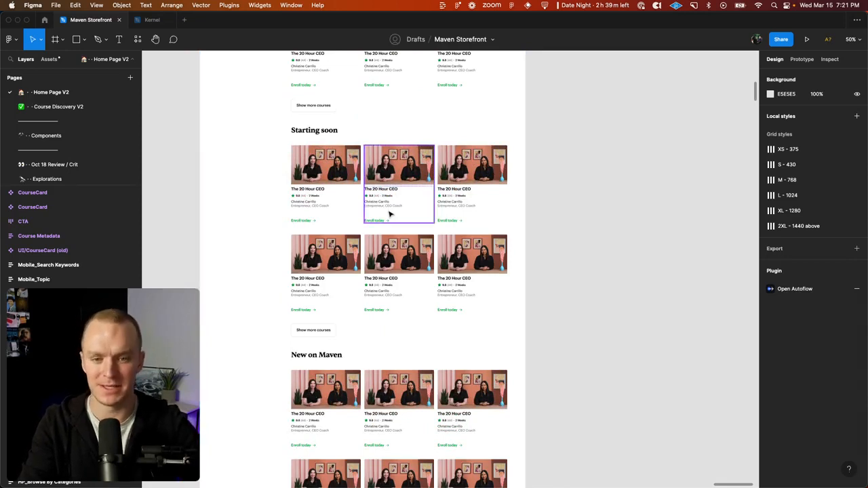
# Step: Select every CourseCard layer within the Explore Maven courses content frame using the Select Layers by Name plugin
pyautogui.scroll(-5, 390, 214)
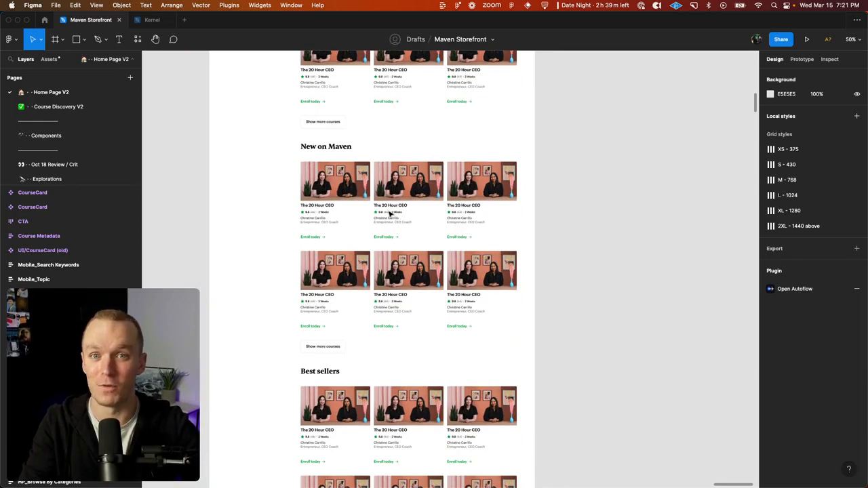
pyautogui.scroll(3, 390, 214)
pyautogui.press('super+minus')
pyautogui.scroll(3, 390, 214)
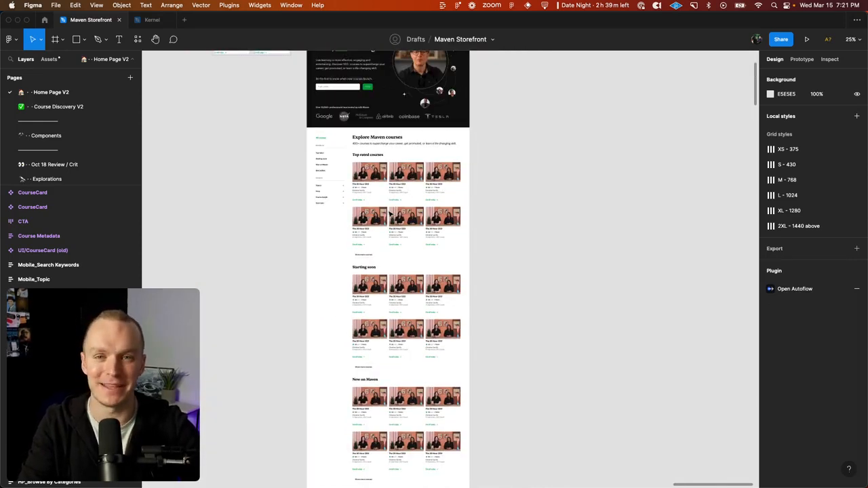
pyautogui.scroll(2, 390, 213)
pyautogui.click(388, 234)
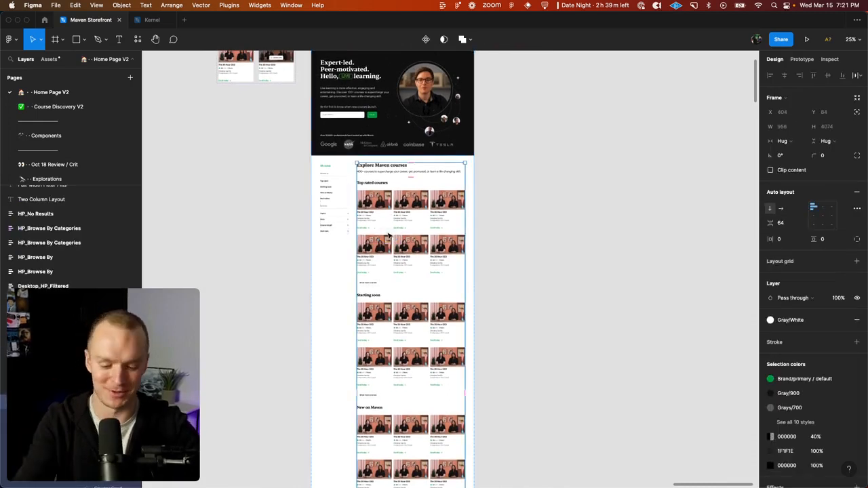
pyautogui.scroll(-2, 388, 235)
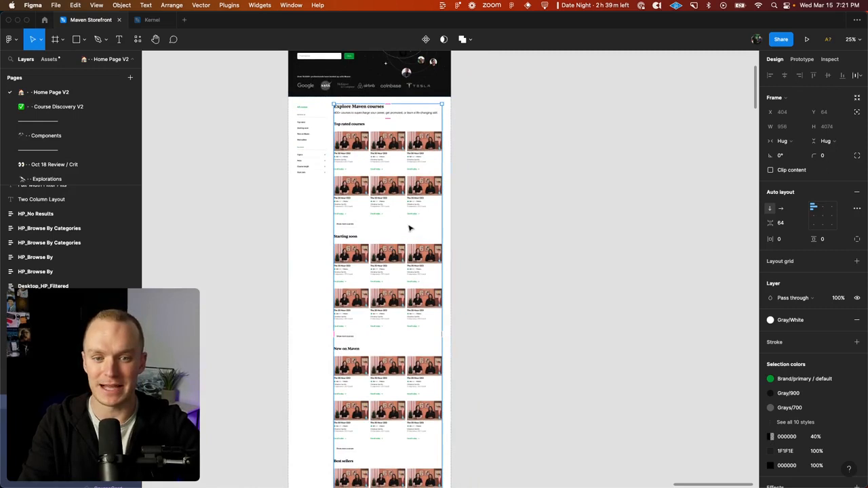
pyautogui.press('super+slash')
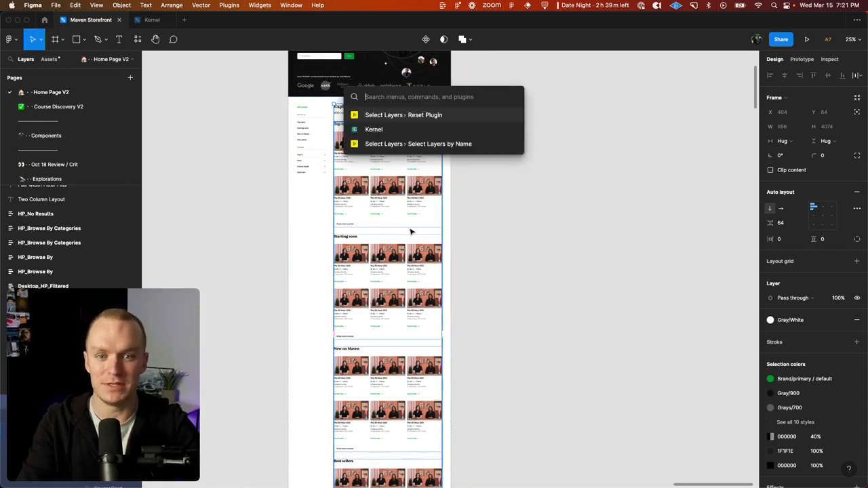
pyautogui.press('Down')
pyautogui.press('Down')
pyautogui.press('Return')
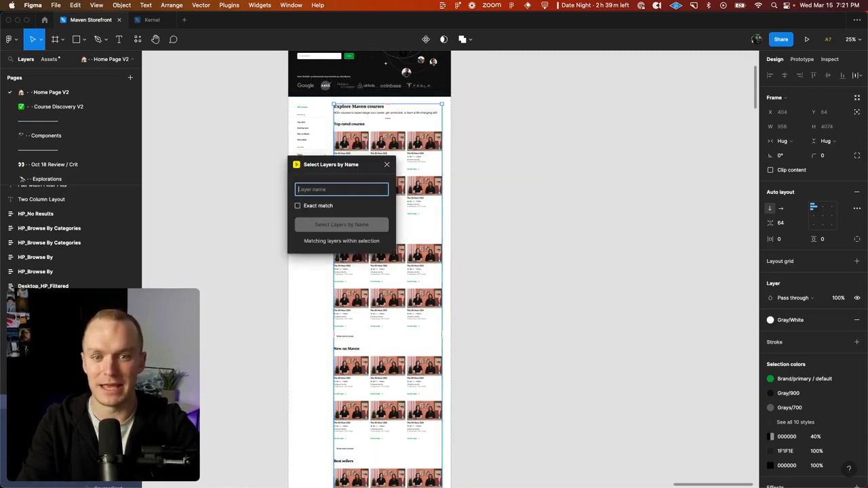
pyautogui.write('CourseC')
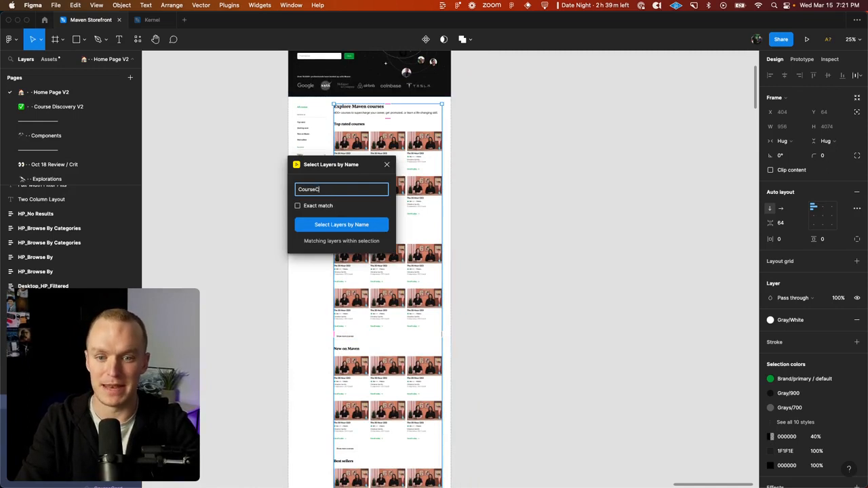
pyautogui.write('ard')
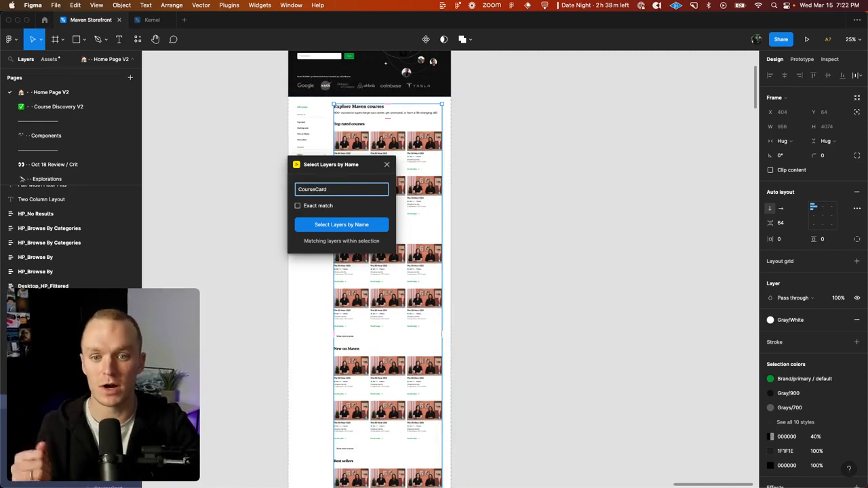
pyautogui.press('Return')
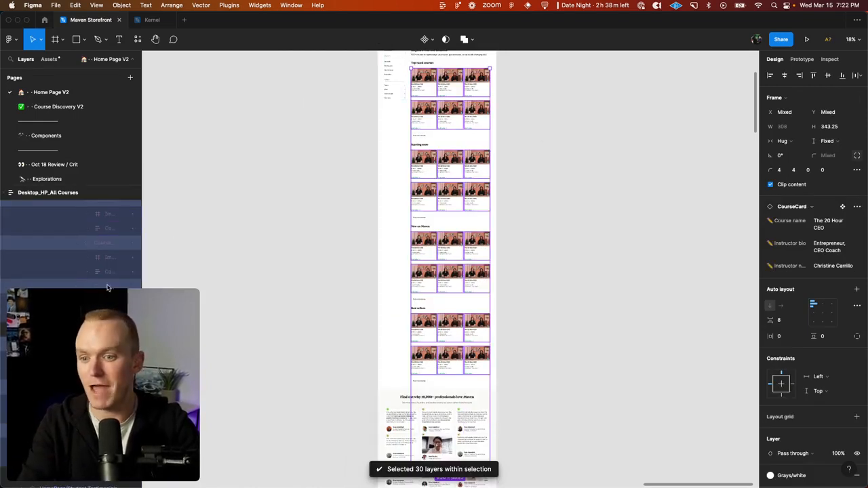
# Step: Fill all the selected course cards with Published_courses content from the Maven library using the Kernel plugin, and close the plugin
pyautogui.press('super+slash')
pyautogui.write('kernel')
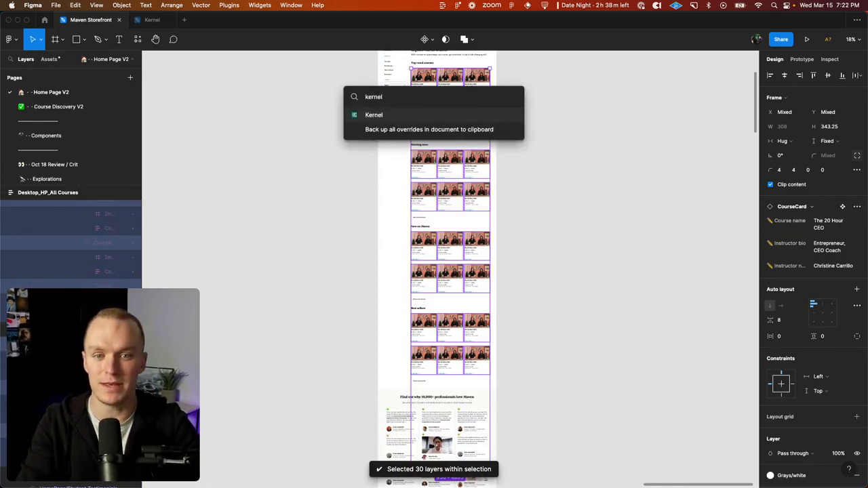
pyautogui.press('Return')
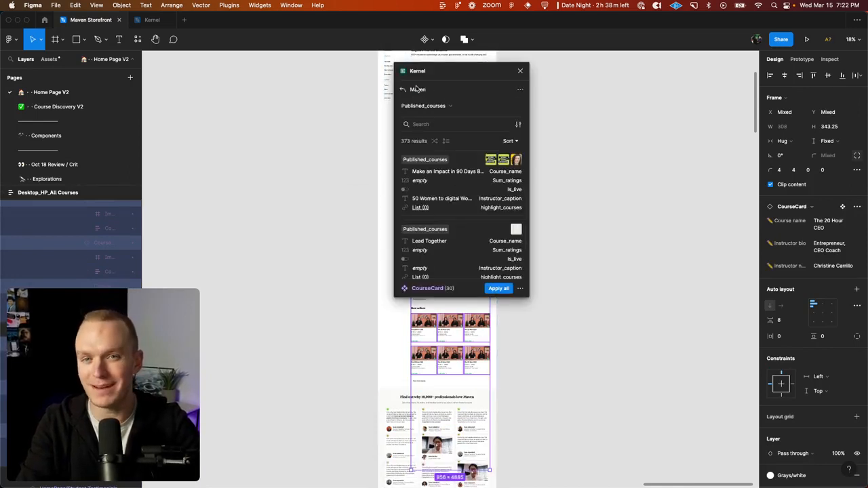
pyautogui.click(500, 289)
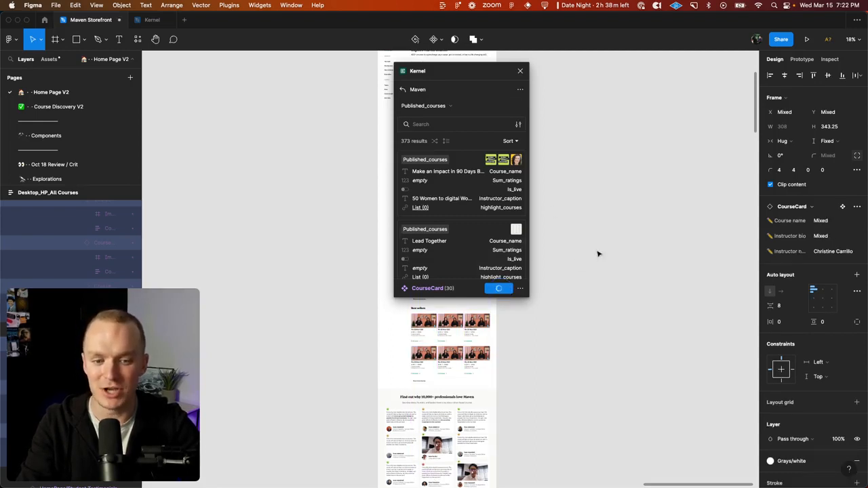
pyautogui.scroll(1, 598, 254)
pyautogui.hscroll(2, 599, 254)
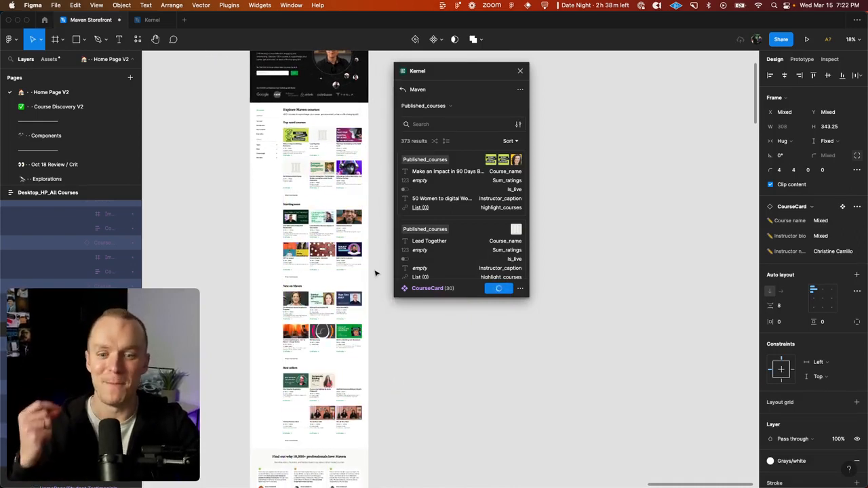
pyautogui.scroll(-3, 380, 268)
pyautogui.hscroll(1, 380, 268)
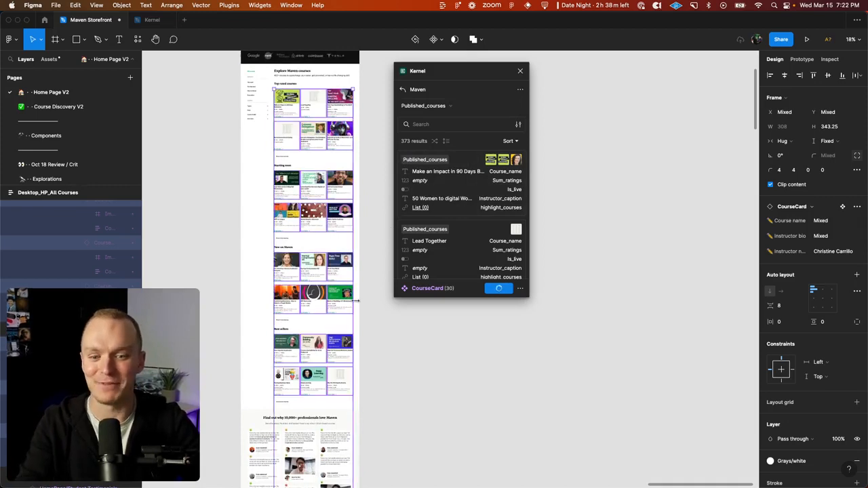
pyautogui.scroll(-3, 358, 306)
pyautogui.hscroll(-1, 357, 306)
pyautogui.scroll(-1, 357, 306)
pyautogui.click(521, 72)
pyautogui.click(475, 169)
# Step: Examine the populated course cards in the Starting soon, New on Maven and Best sellers sections
pyautogui.hscroll(-1, 475, 169)
pyautogui.scroll(5, 475, 169)
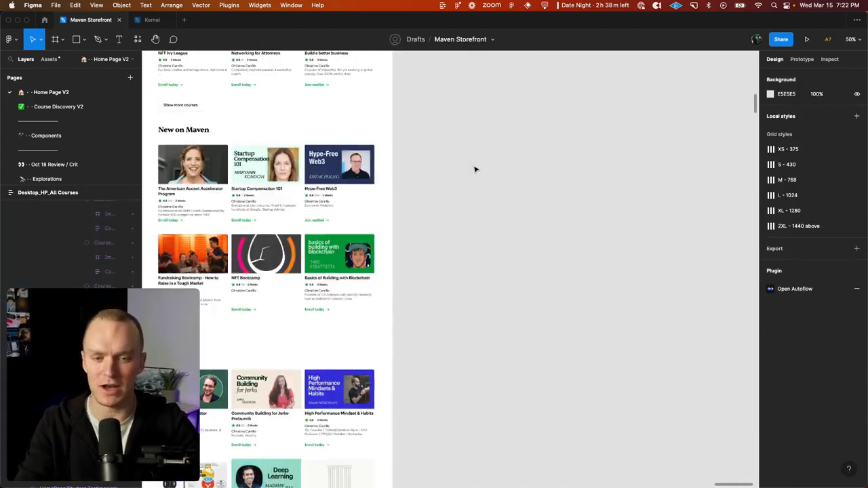
pyautogui.scroll(-3, 475, 169)
pyautogui.hscroll(-2, 475, 170)
pyautogui.scroll(-1, 478, 178)
pyautogui.scroll(-2, 419, 336)
pyautogui.hscroll(-1, 418, 336)
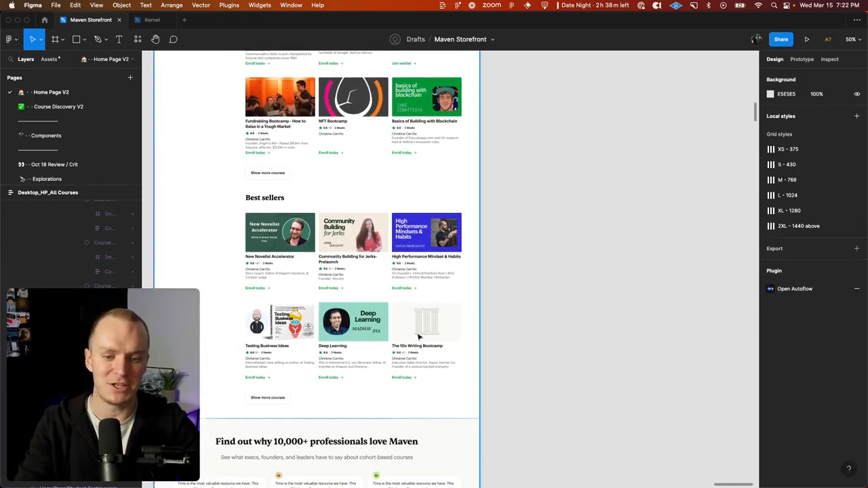
pyautogui.scroll(15, 441, 319)
pyautogui.hscroll(-1, 441, 319)
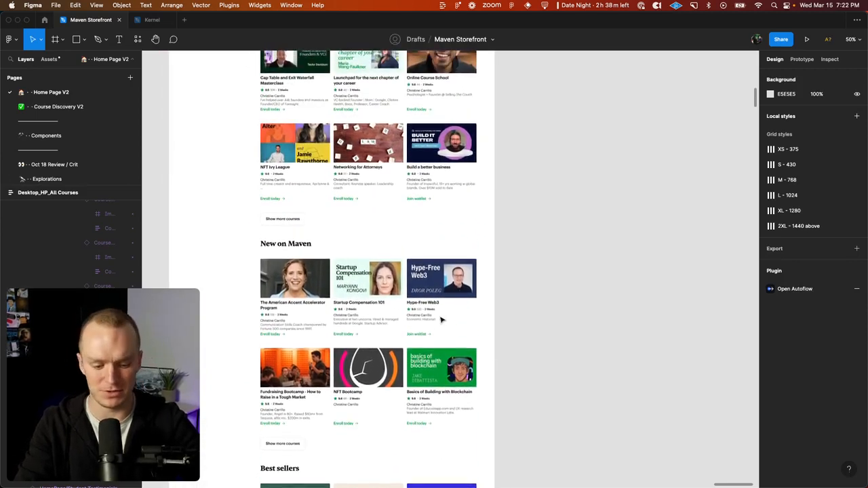
pyautogui.scroll(-5, 441, 319)
pyautogui.scroll(8, 441, 320)
pyautogui.scroll(3, 441, 320)
pyautogui.hscroll(-1, 441, 320)
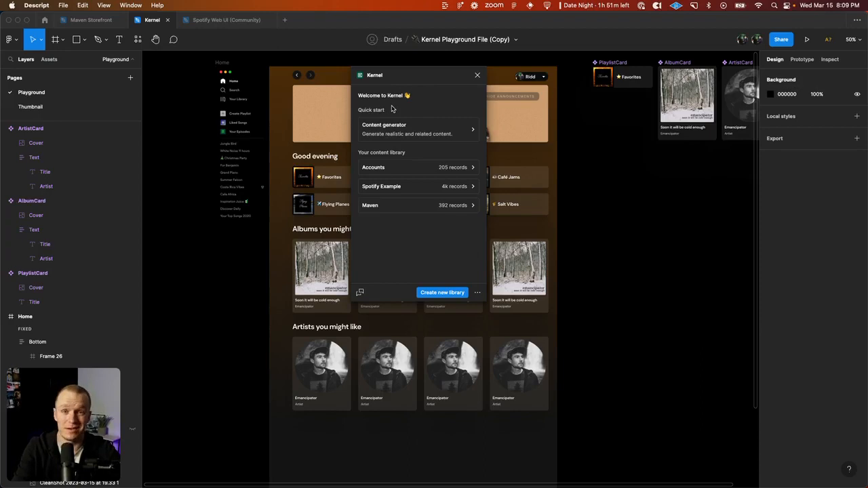
# Step: Look at Kernel's content generator and the content sources offered for a new library, returning to the library list
pyautogui.click(438, 103)
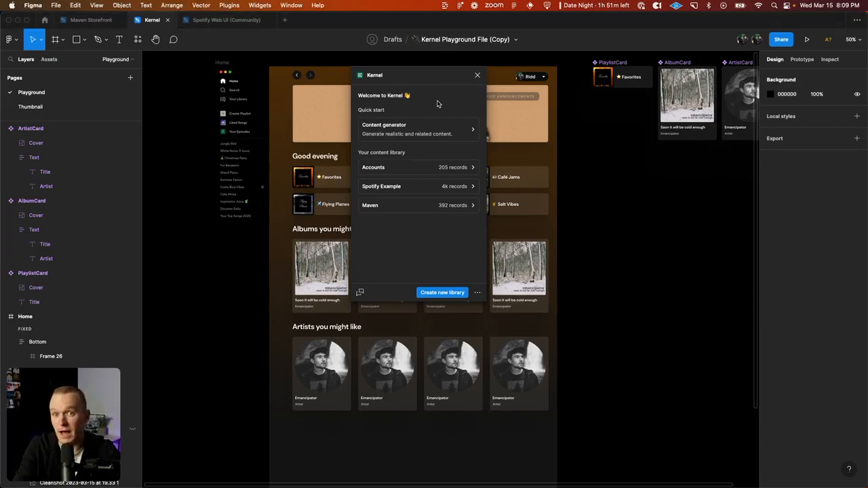
pyautogui.click(436, 135)
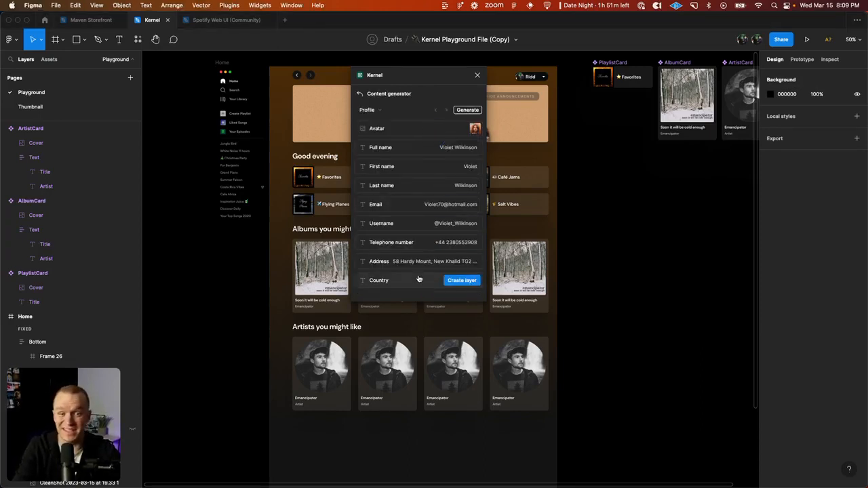
pyautogui.click(360, 94)
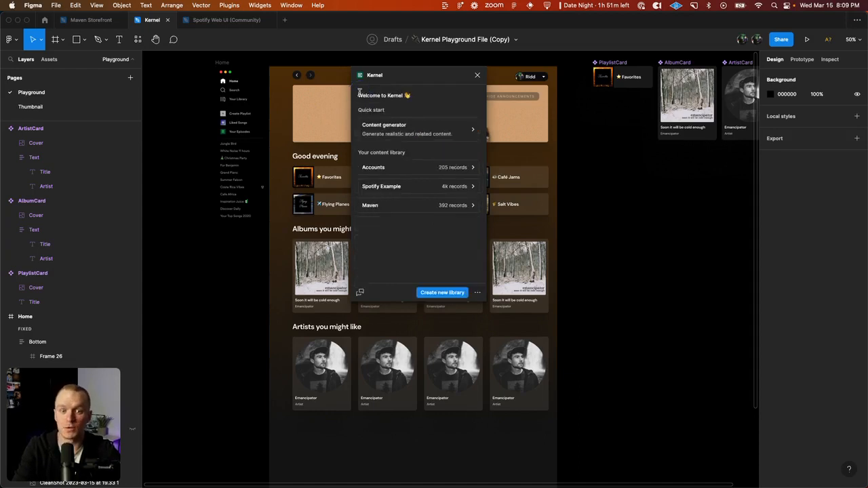
pyautogui.click(441, 292)
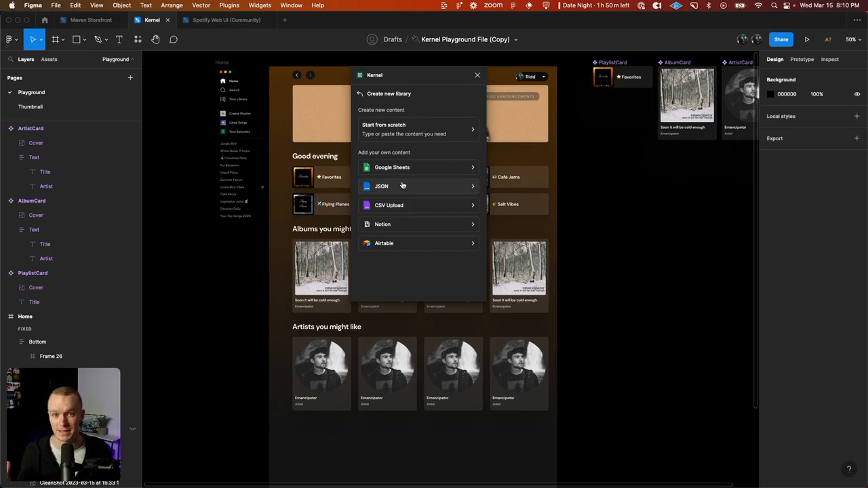
pyautogui.click(360, 93)
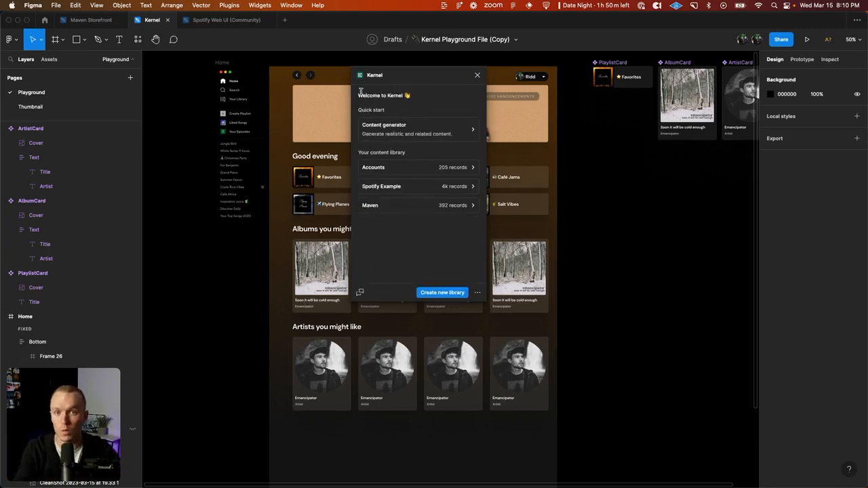
# Step: Browse the Published_courses records in the Maven content library
pyautogui.click(398, 204)
pyautogui.click(391, 111)
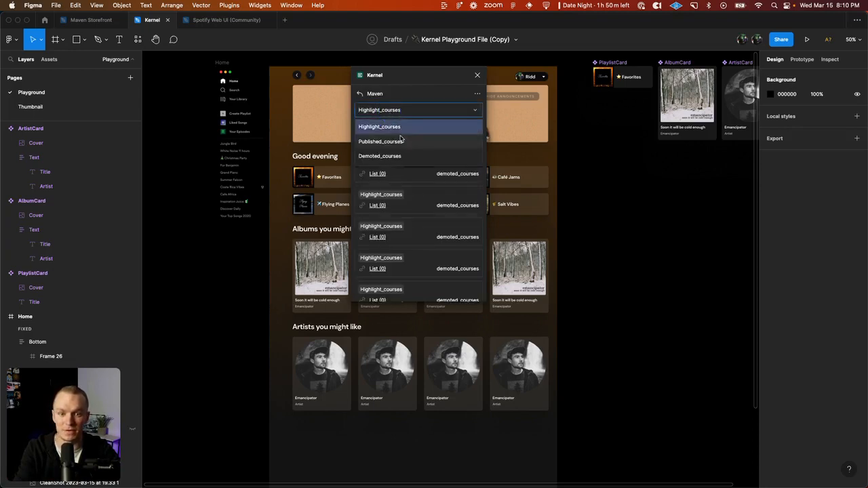
pyautogui.click(398, 140)
pyautogui.scroll(-5, 411, 260)
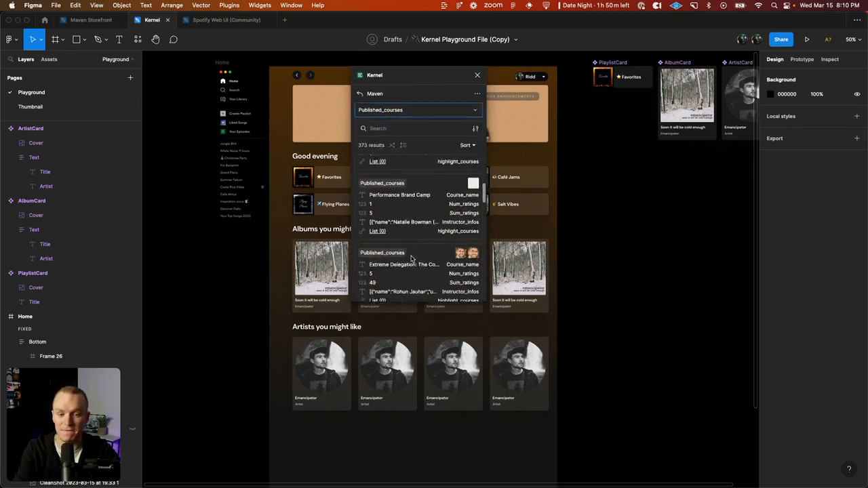
pyautogui.scroll(-6, 412, 260)
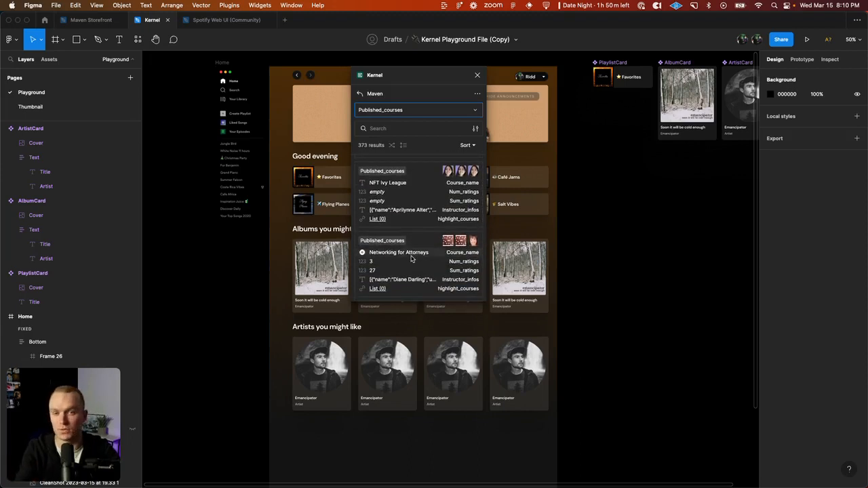
pyautogui.scroll(-3, 412, 260)
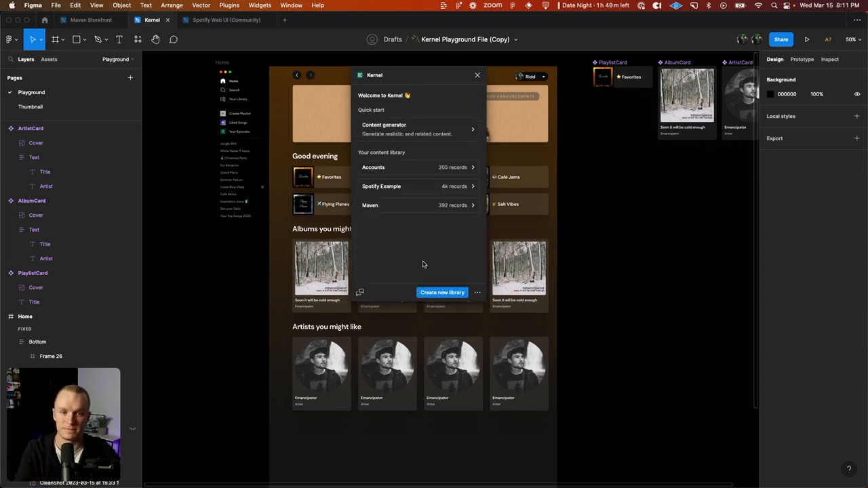
# Step: Browse the Album, Artist and Track records in the Spotify Example content library
pyautogui.click(410, 185)
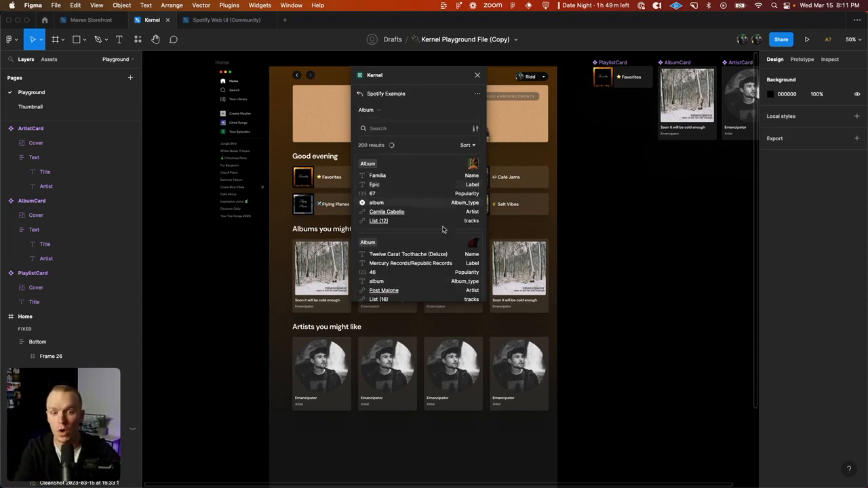
pyautogui.scroll(-1, 440, 255)
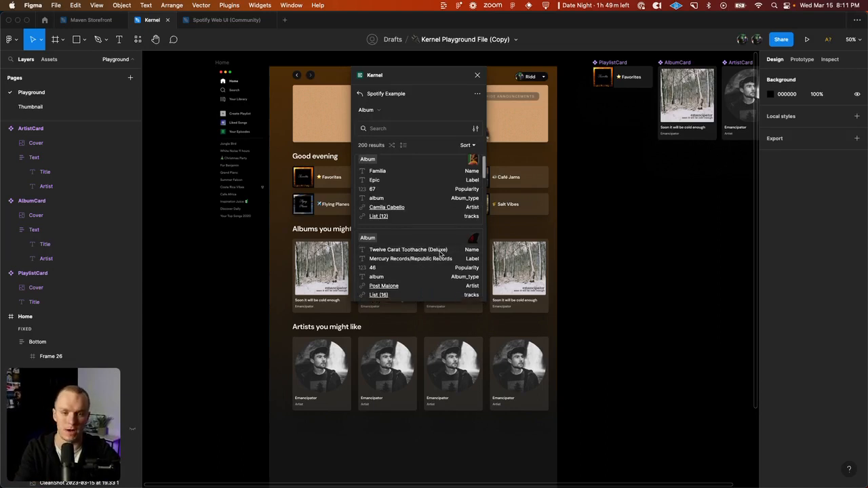
pyautogui.click(384, 110)
pyautogui.click(378, 142)
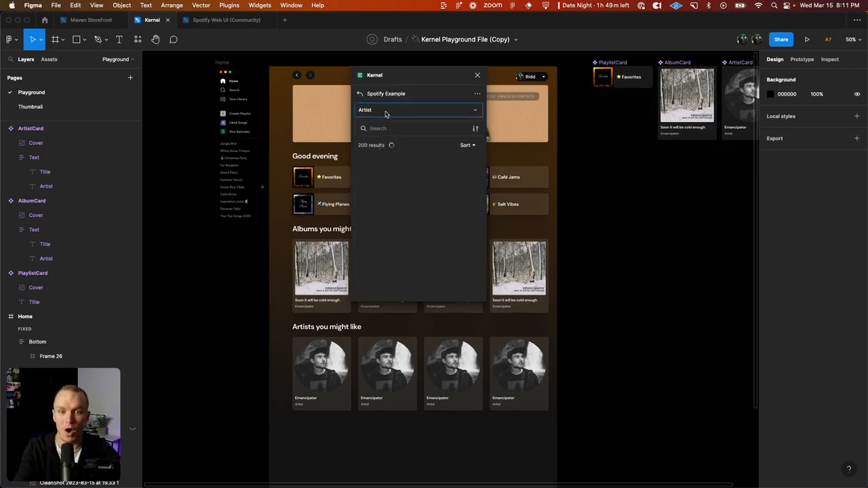
pyautogui.click(383, 109)
pyautogui.click(375, 153)
pyautogui.scroll(-2, 427, 249)
pyautogui.scroll(-5, 427, 247)
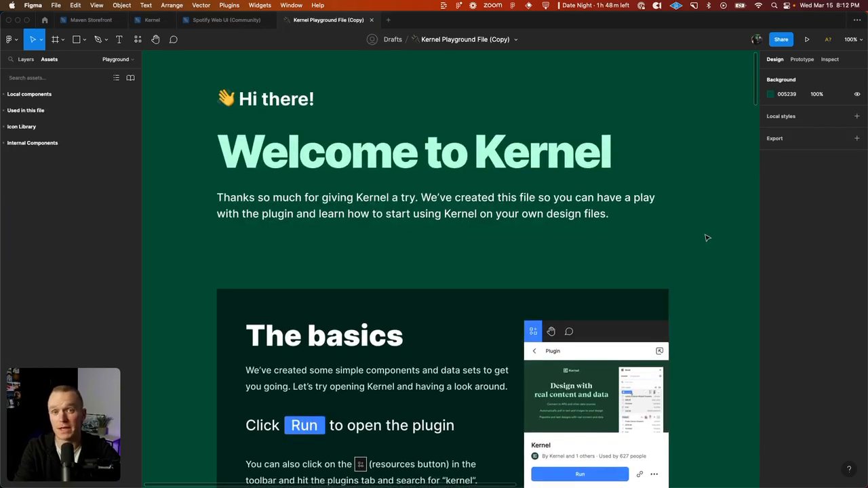
# Step: Read through the Kernel playground file's guide, from the basics and creating configurations to using your own content
pyautogui.scroll(-5, 707, 238)
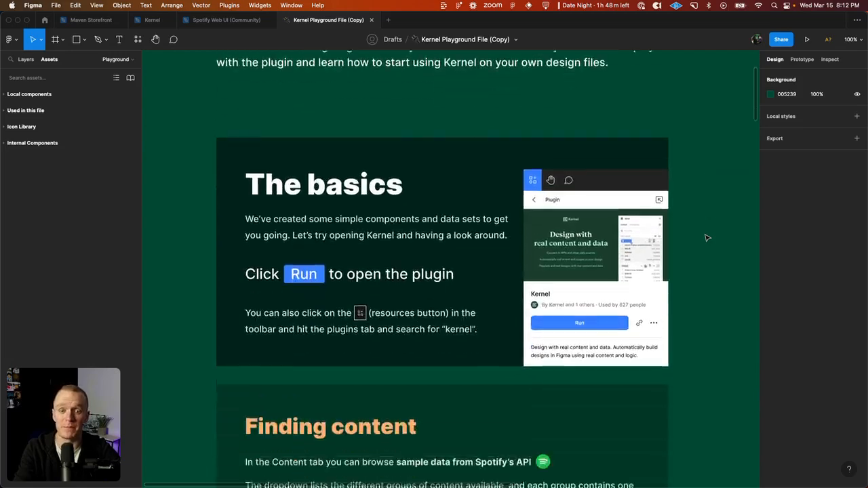
pyautogui.scroll(-15, 708, 238)
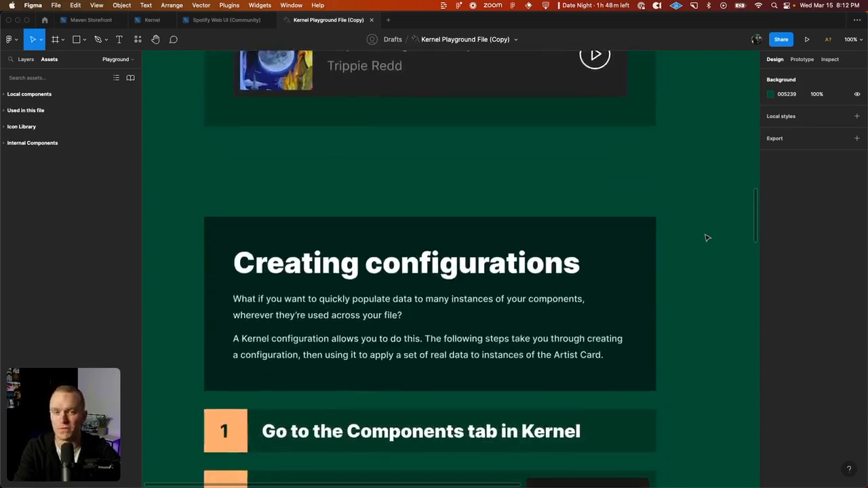
pyautogui.scroll(-20, 708, 238)
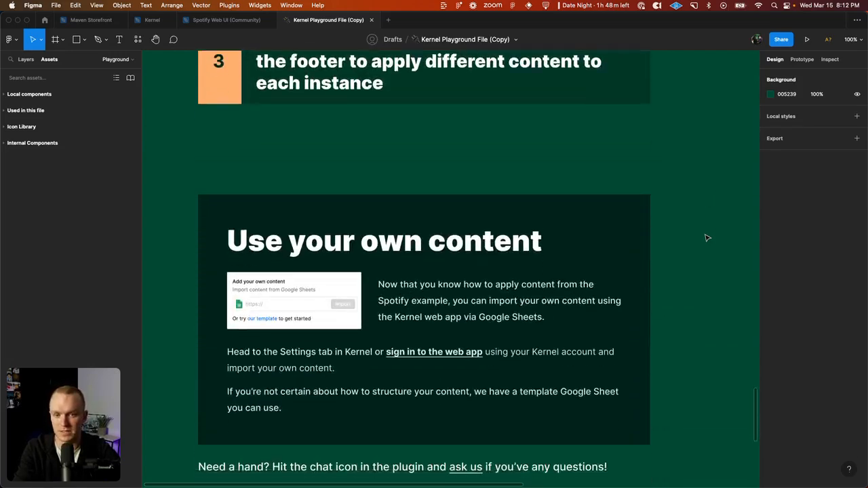
pyautogui.scroll(-10, 708, 238)
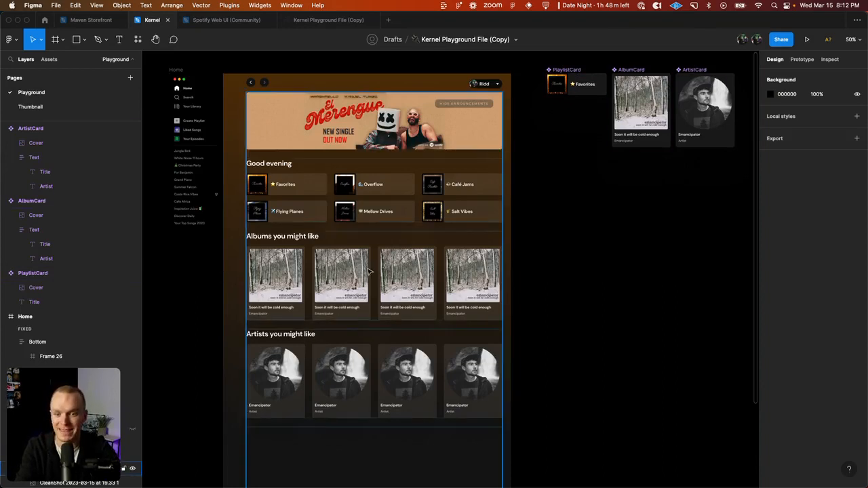
# Step: Start a new Kernel configuration for an AlbumCard in the "Albums you might like" row, using the Spotify Example library
pyautogui.click(370, 272)
pyautogui.scroll(-3, 369, 272)
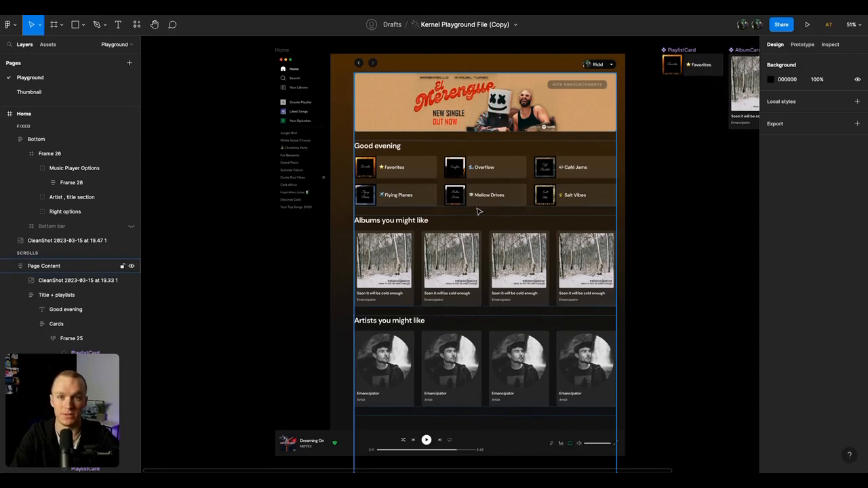
pyautogui.click(452, 266)
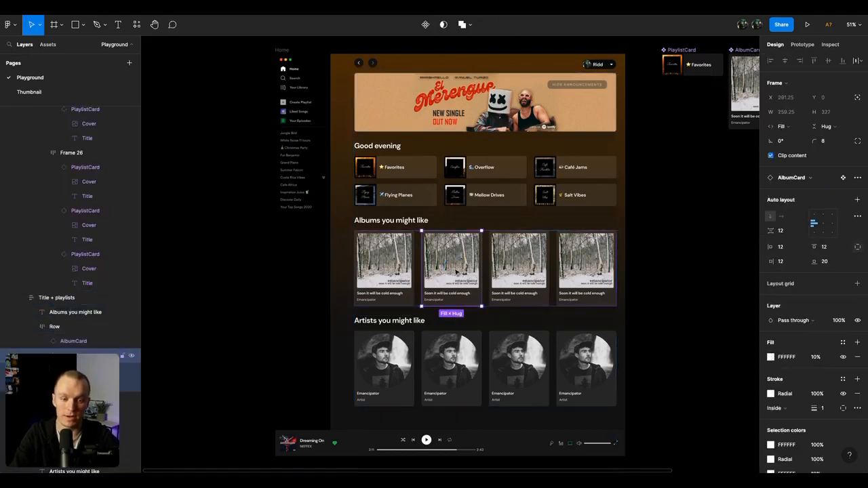
pyautogui.write('kernel')
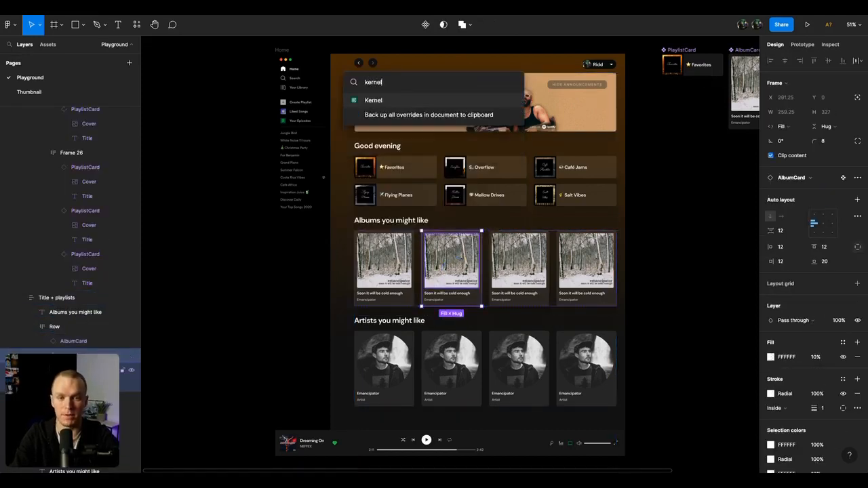
pyautogui.press('Return')
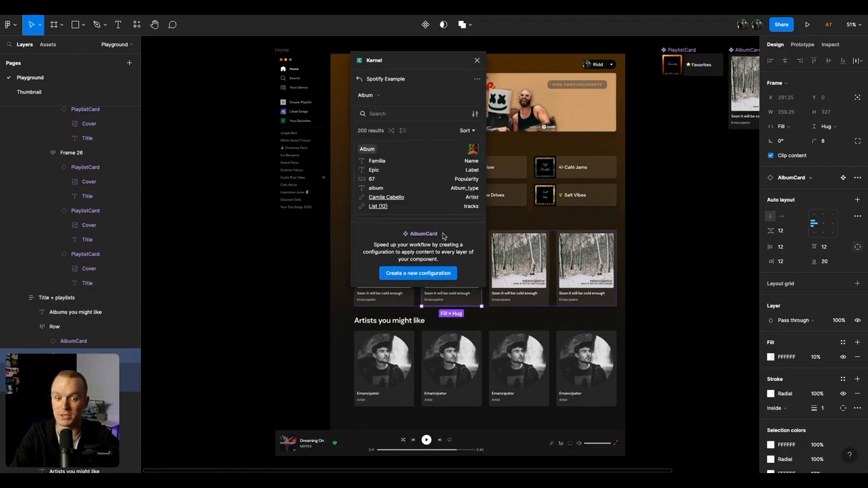
pyautogui.click(414, 271)
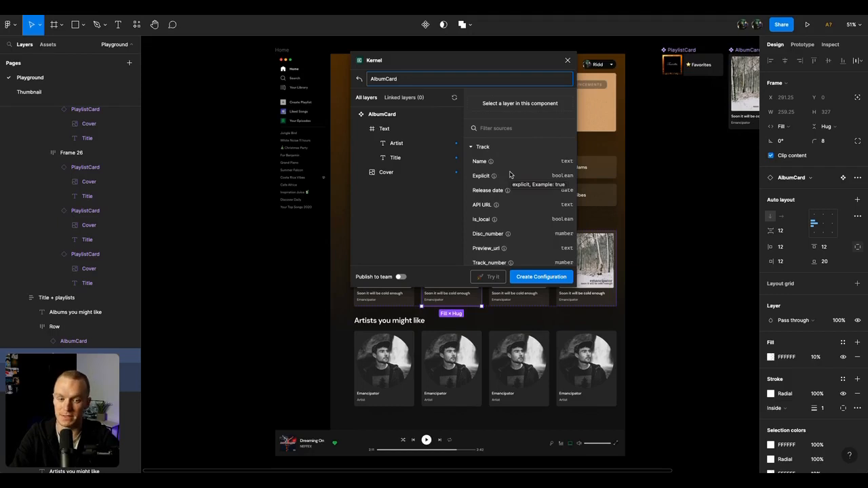
# Step: Link the AlbumCard's Artist layer to the Artist Name source and its Title layer to the Album Name source
pyautogui.click(413, 143)
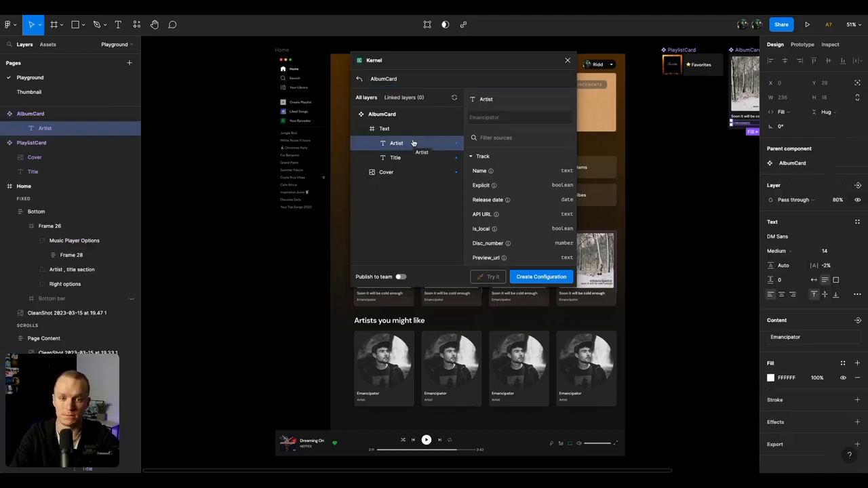
pyautogui.click(473, 156)
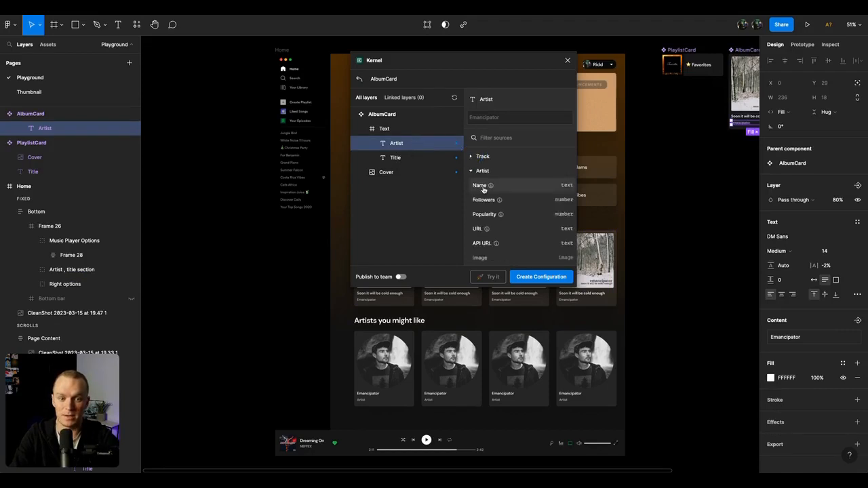
pyautogui.click(515, 190)
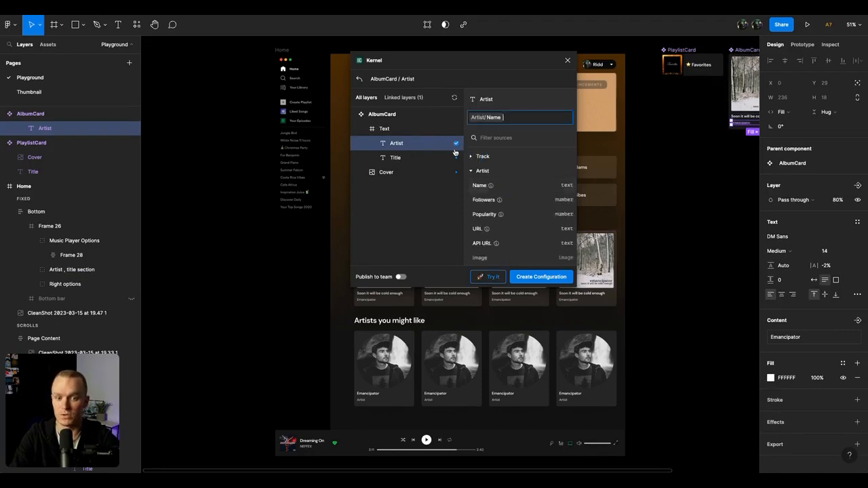
pyautogui.click(420, 158)
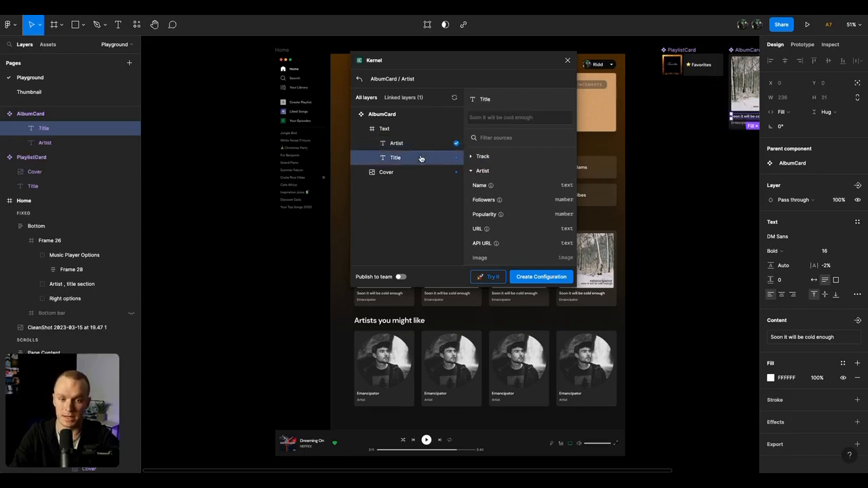
pyautogui.click(472, 171)
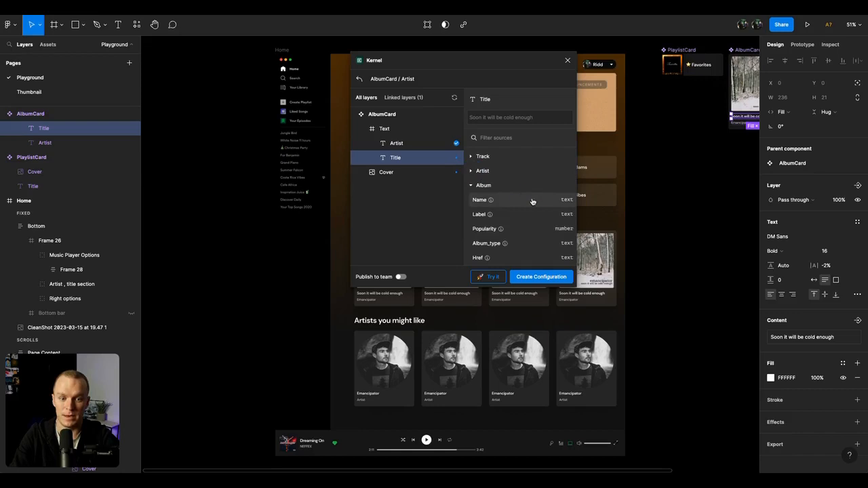
pyautogui.click(483, 200)
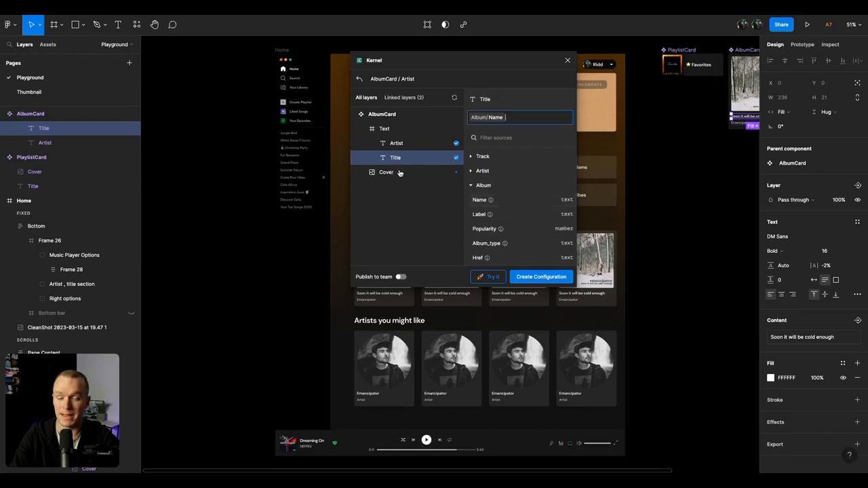
# Step: Link the Cover layer to the Album Image source, create the configuration and close Kernel
pyautogui.click(400, 173)
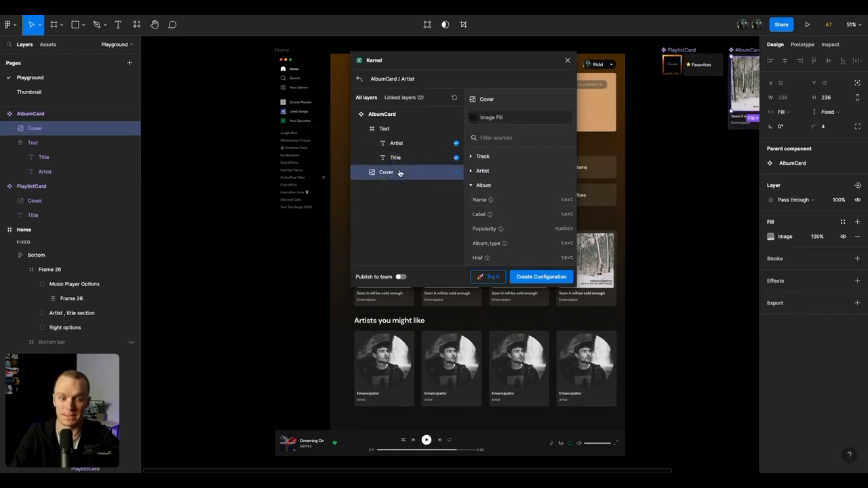
pyautogui.scroll(-4, 519, 213)
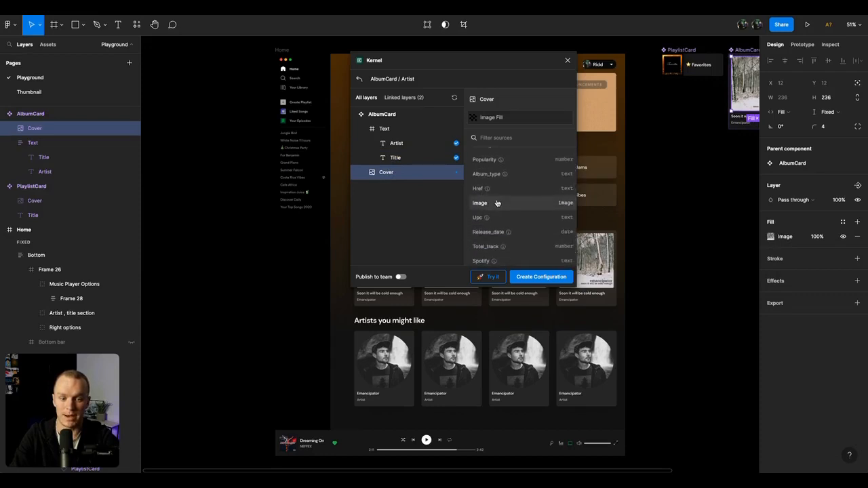
pyautogui.click(496, 203)
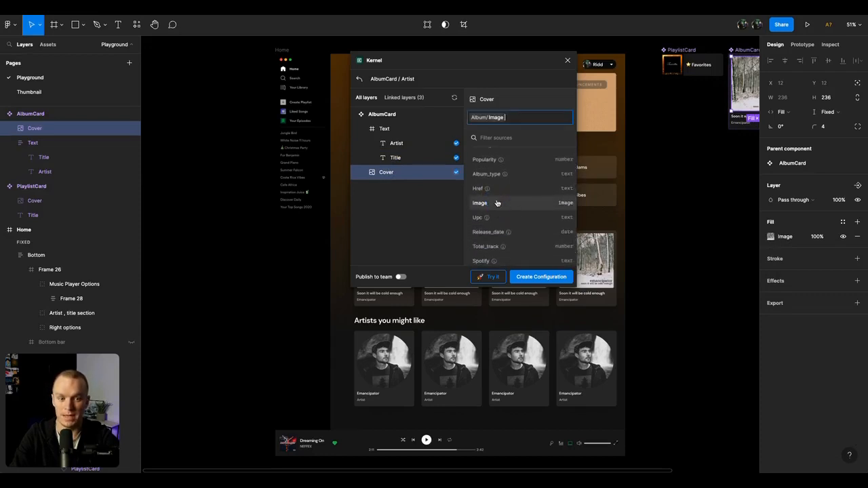
pyautogui.click(534, 277)
pyautogui.click(405, 204)
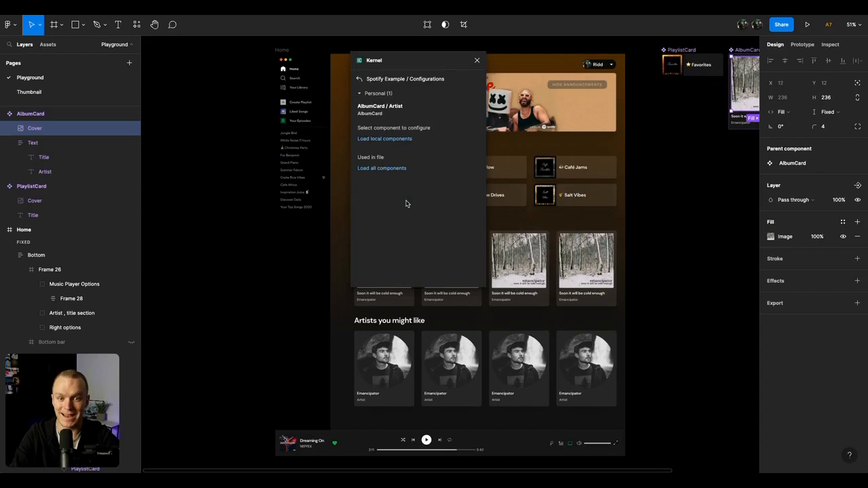
pyautogui.click(477, 61)
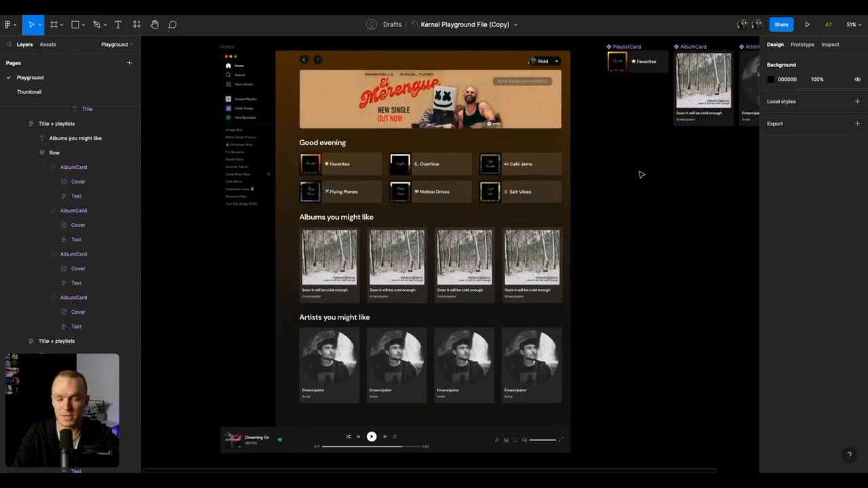
# Step: Fill all four cards under "Albums you might like" with Spotify Example content through Kernel's AlbumCard / Artist configuration, closing the plugin
pyautogui.tripleClick(397, 269)
pyautogui.press('Return')
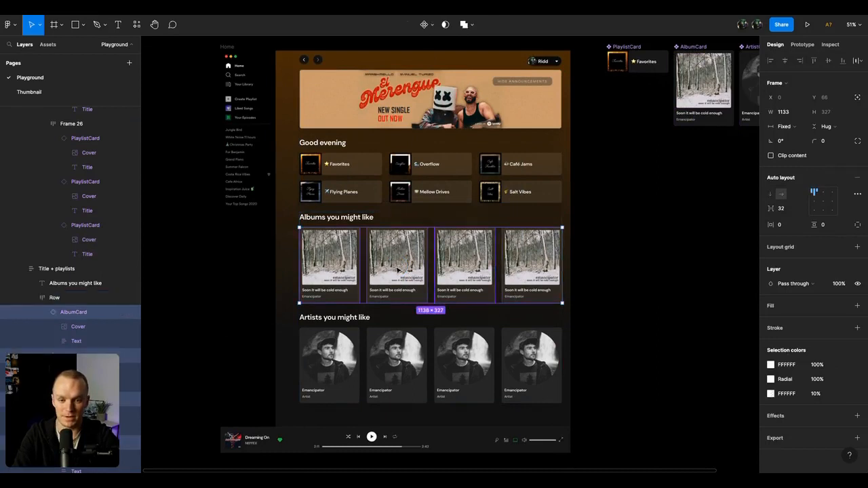
pyautogui.hotkey('ctrl', '/')
pyautogui.write('kernel')
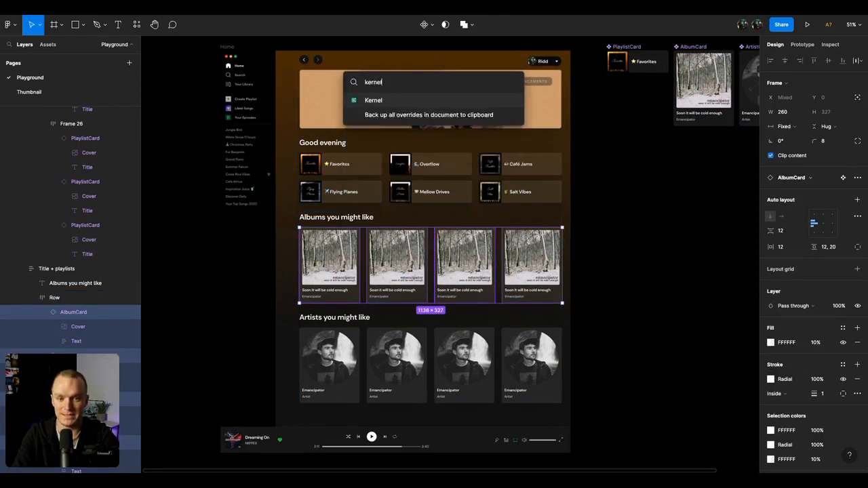
pyautogui.press('Return')
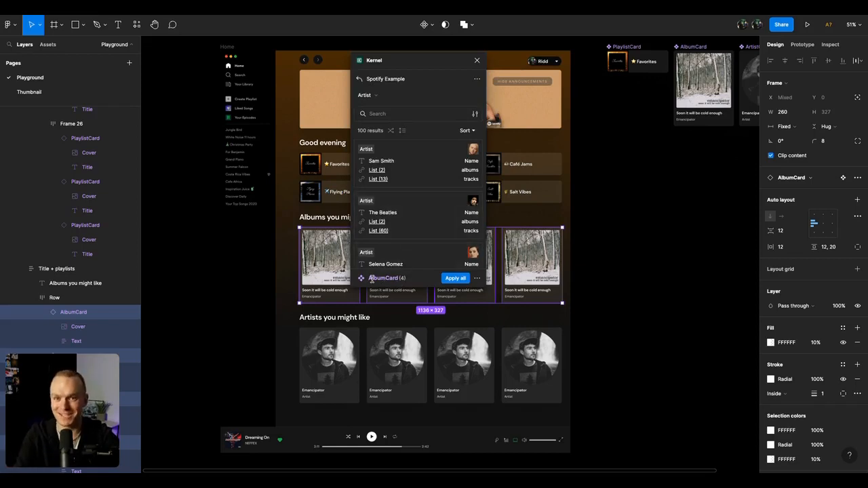
pyautogui.click(478, 278)
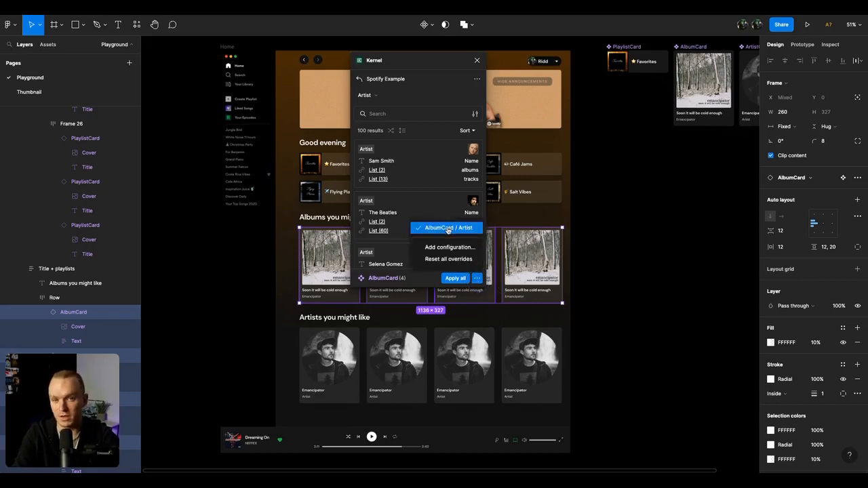
pyautogui.click(426, 281)
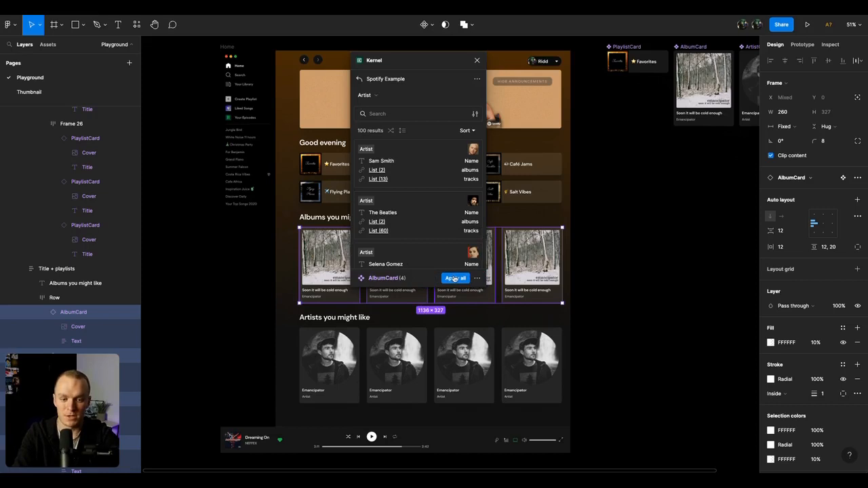
pyautogui.click(456, 278)
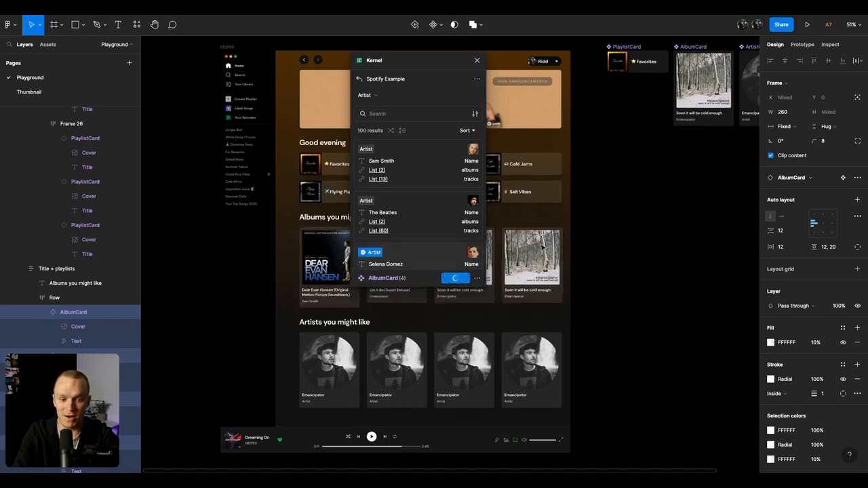
pyautogui.hscroll(-10, 631, 212)
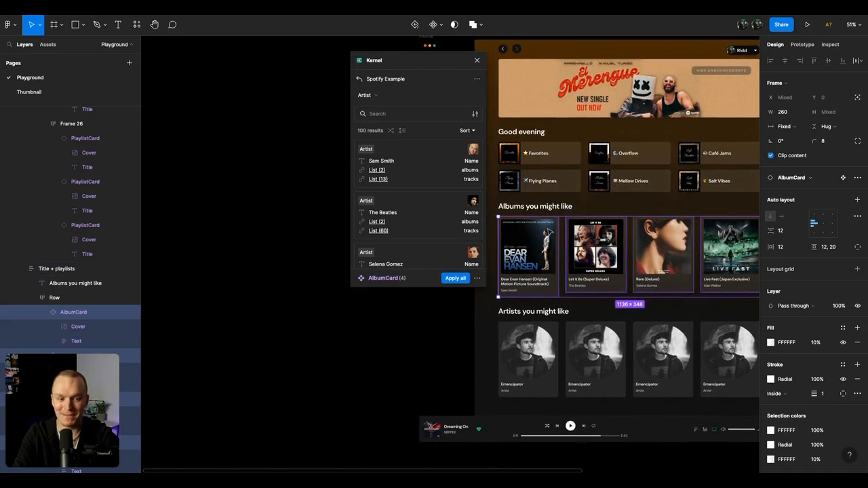
pyautogui.click(477, 60)
pyautogui.click(358, 161)
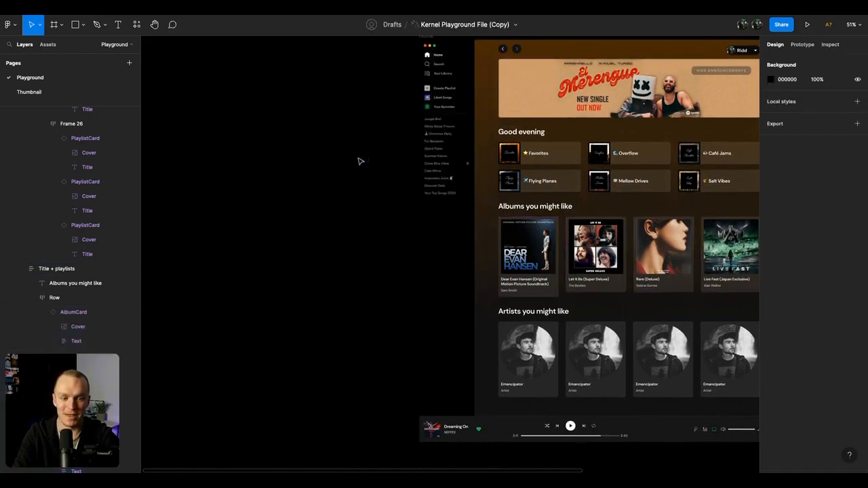
# Step: Examine the filled album cards up close, including how the first card's title fits its text layer
pyautogui.hscroll(8, 360, 161)
pyautogui.hscroll(2, 360, 161)
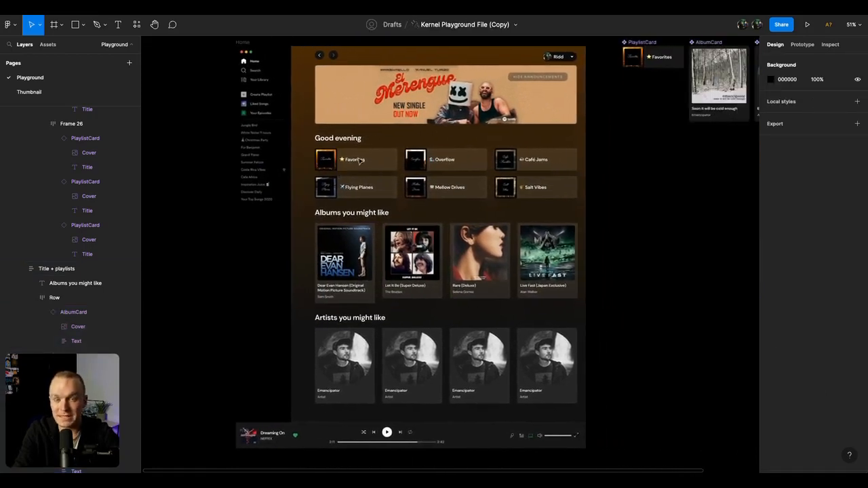
pyautogui.scroll(-3, 360, 161)
pyautogui.press('super+0')
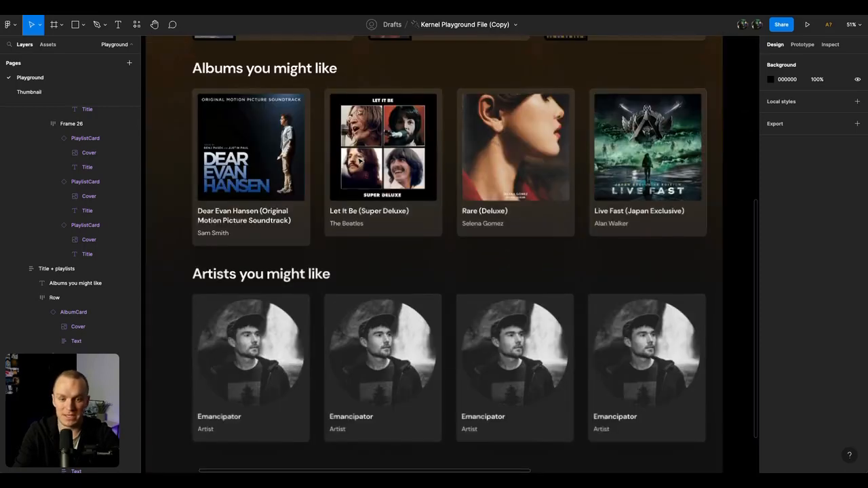
pyautogui.scroll(1, 290, 288)
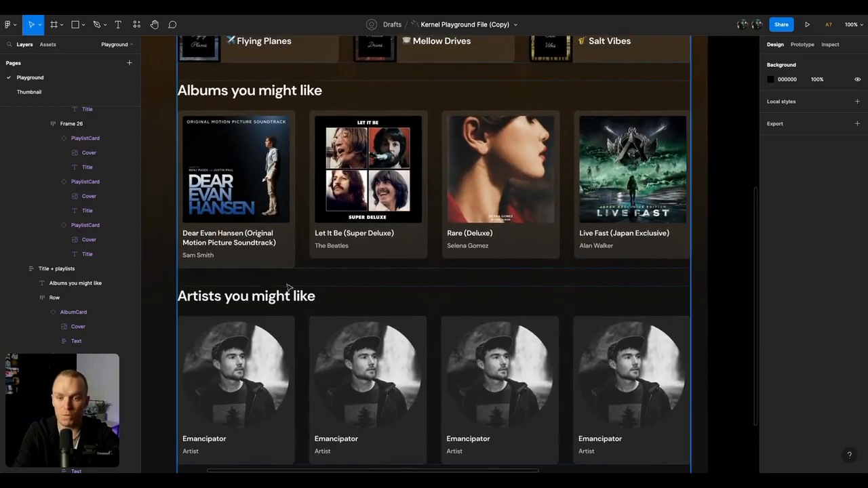
pyautogui.keyDown('super'); pyautogui.click(239, 236); pyautogui.keyUp('super')
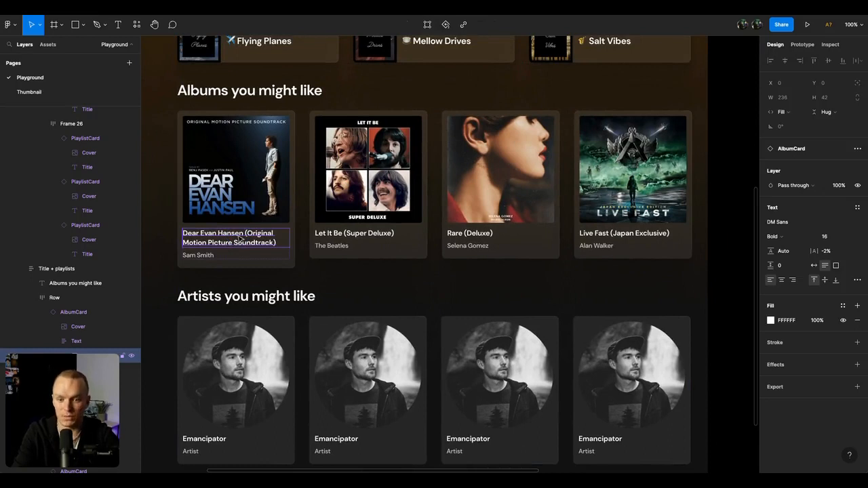
pyautogui.hotkey('shift', 'Return')
pyautogui.hotkey('shift', 'Return')
pyautogui.hotkey('shift', 'Return')
pyautogui.click(732, 164)
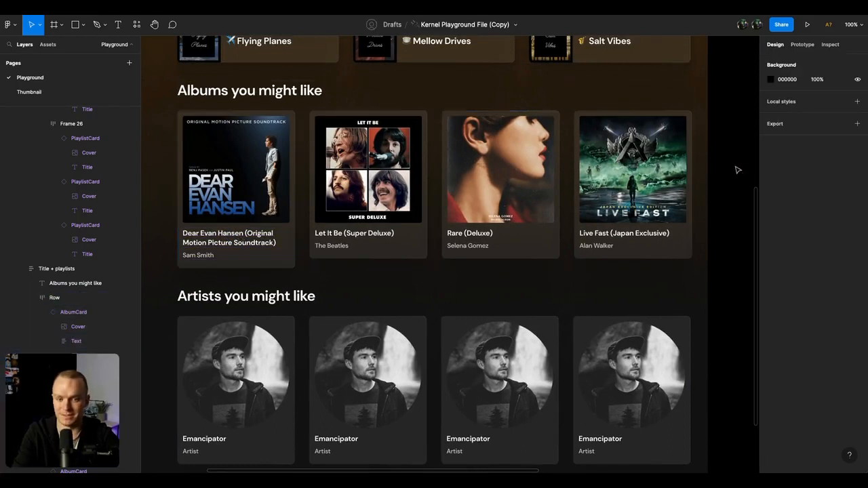
# Step: Set the Title text in the main AlbumCard component to truncate
pyautogui.press('-')
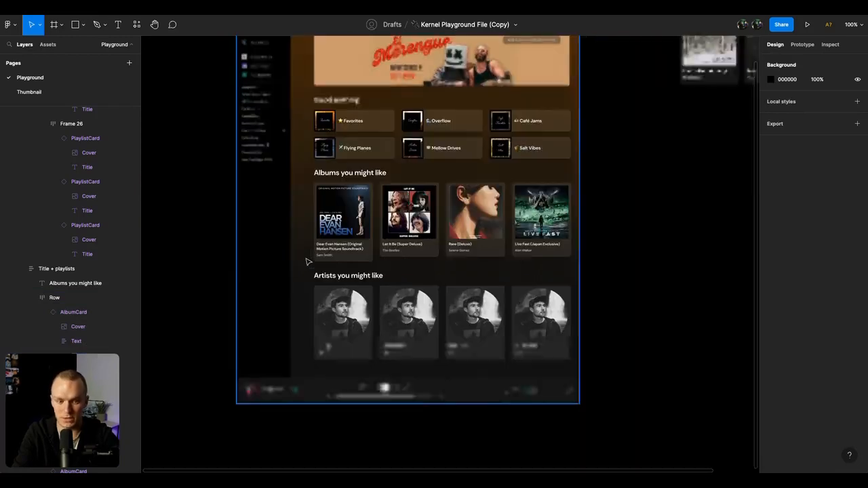
pyautogui.hscroll(4, 531, 164)
pyautogui.scroll(2, 531, 164)
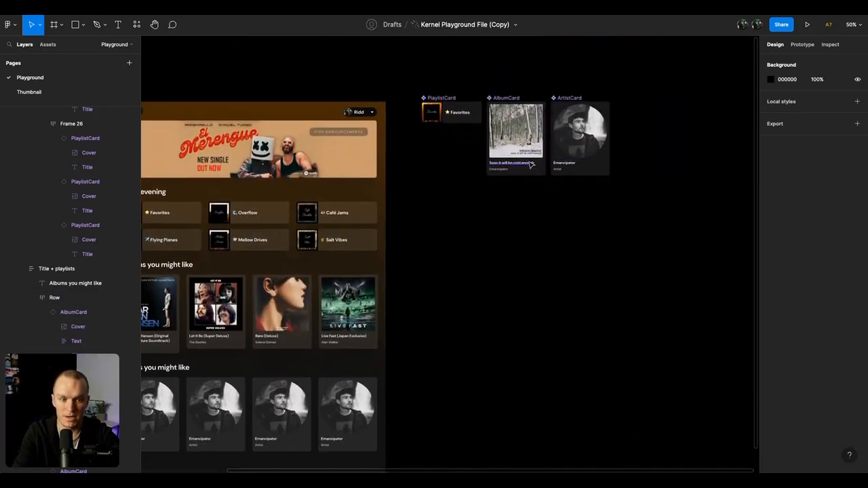
pyautogui.click(531, 164)
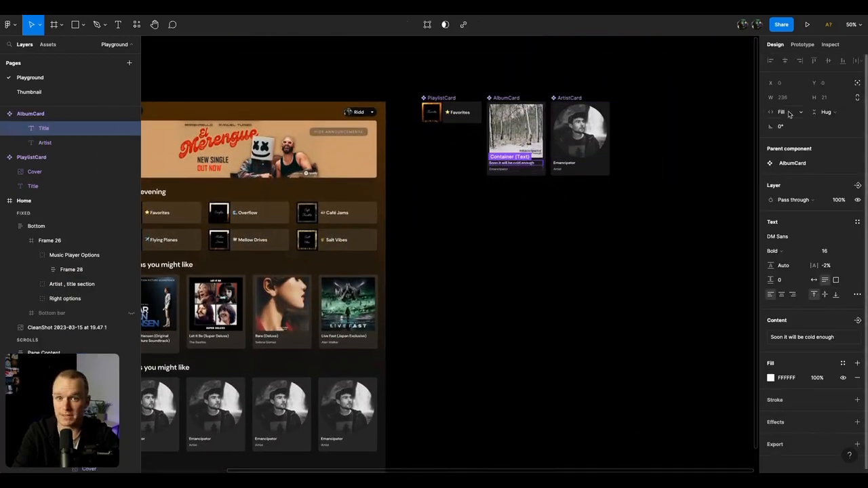
pyautogui.click(858, 295)
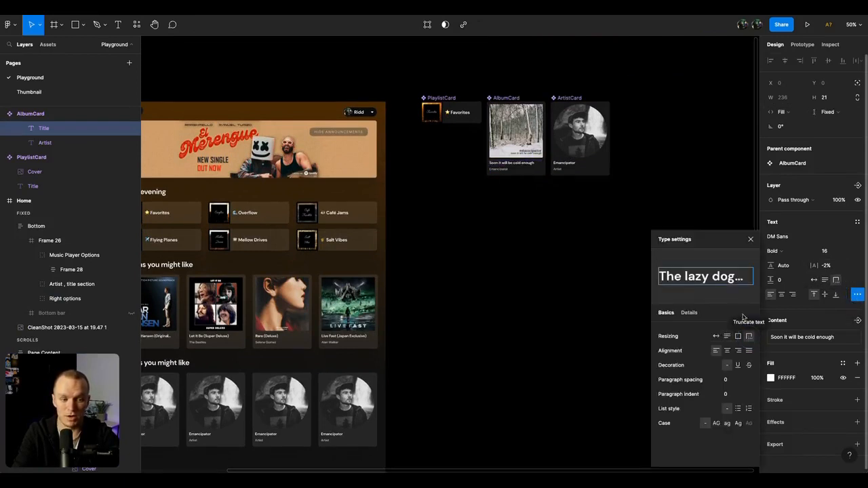
pyautogui.click(750, 337)
pyautogui.click(750, 239)
pyautogui.click(581, 259)
# Step: Select the four cards under "Artists you might like" and start a new Kernel configuration for the ArtistCard component
pyautogui.hscroll(-3, 582, 260)
pyautogui.scroll(-1, 582, 259)
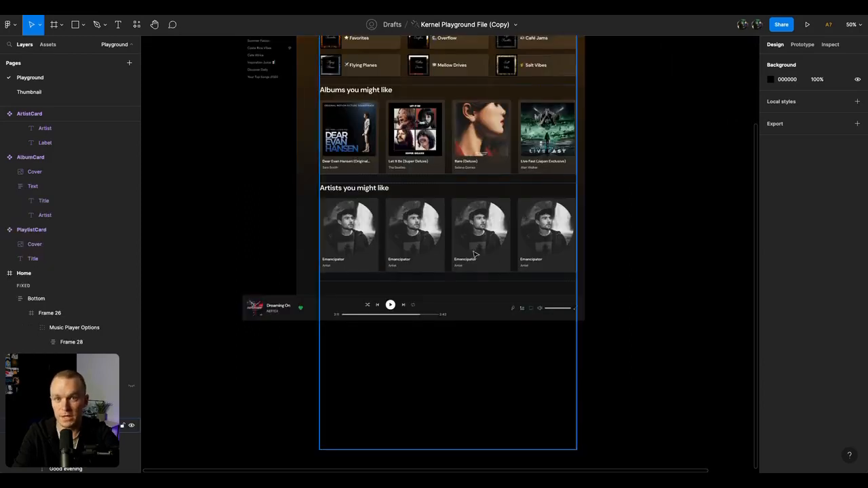
pyautogui.doubleClick(450, 254)
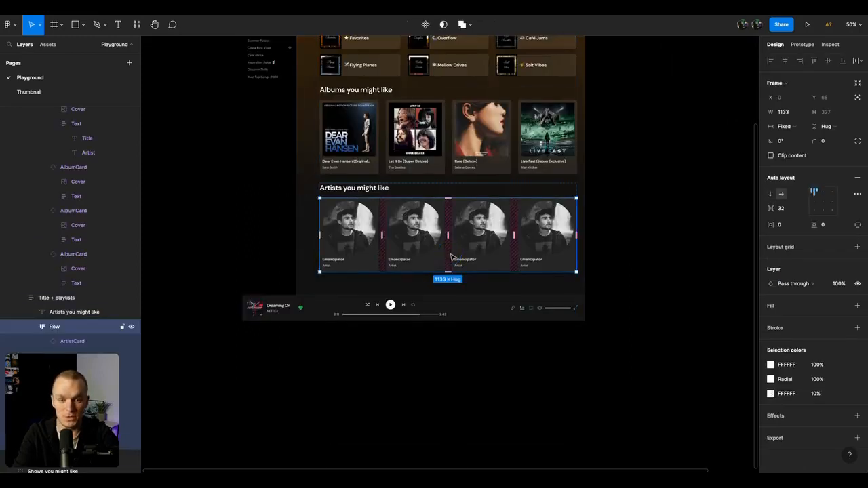
pyautogui.press('Return')
pyautogui.press('super+slash')
pyautogui.write('kernel')
pyautogui.press('Return')
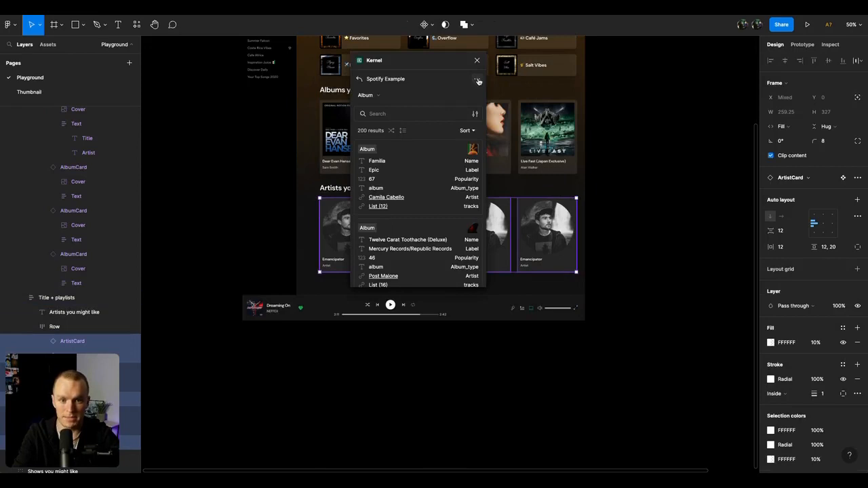
pyautogui.click(479, 81)
pyautogui.click(455, 96)
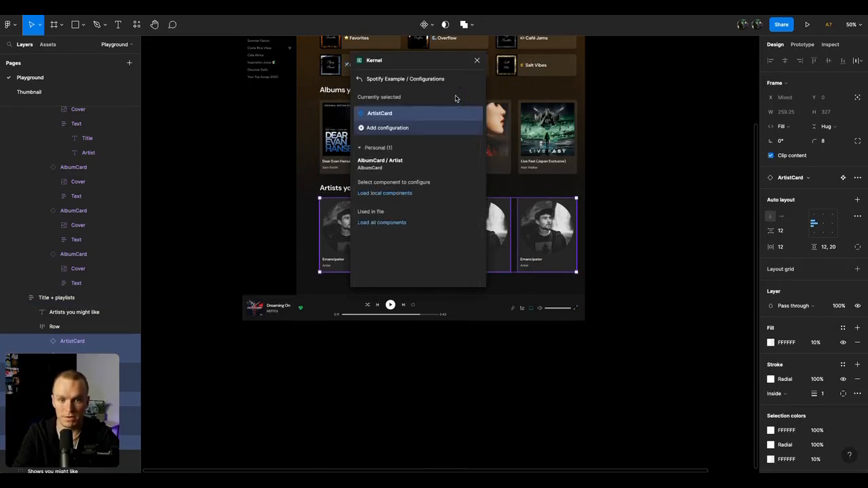
pyautogui.click(392, 127)
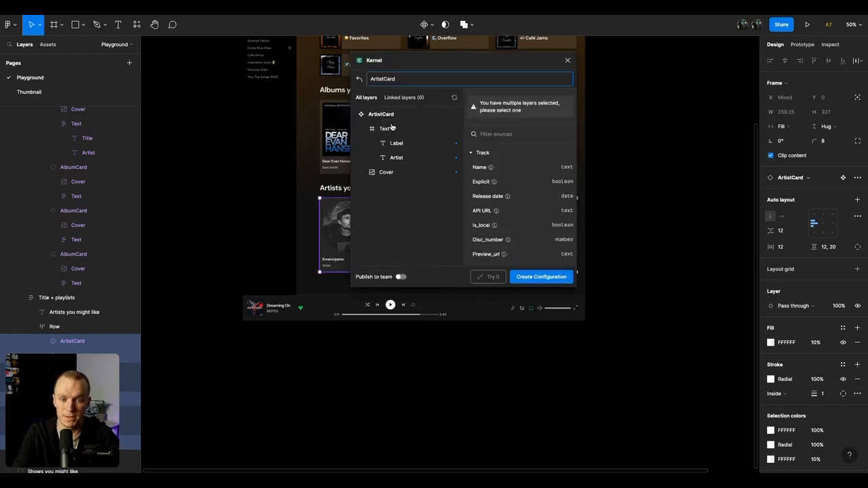
# Step: Link the Artist text layer of the ArtistCard configuration to the Artist Name source
pyautogui.click(397, 144)
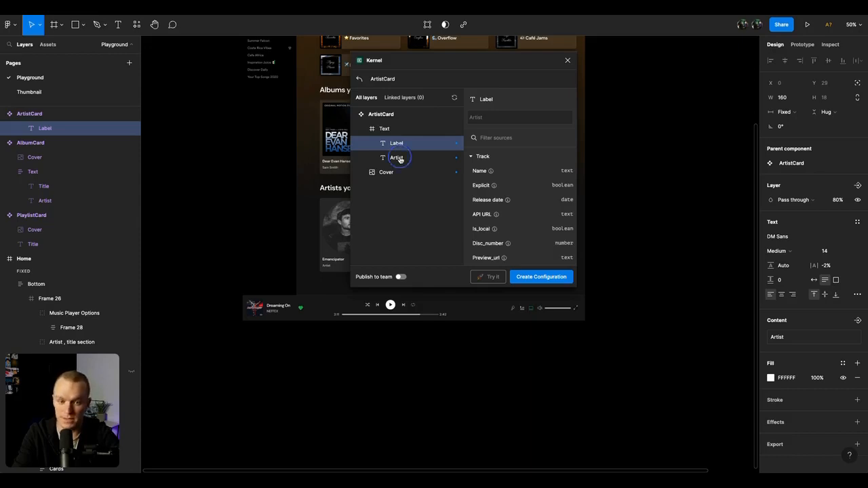
pyautogui.click(399, 159)
pyautogui.click(476, 157)
pyautogui.click(481, 186)
# Step: Link the ArtistCard's Cover layer to the Artist Image source, create the configuration and close Kernel
pyautogui.click(396, 173)
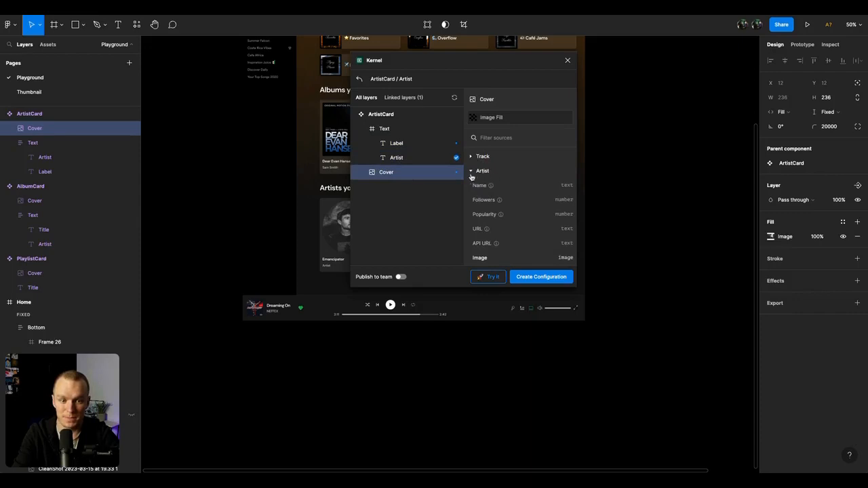
pyautogui.scroll(-3, 496, 206)
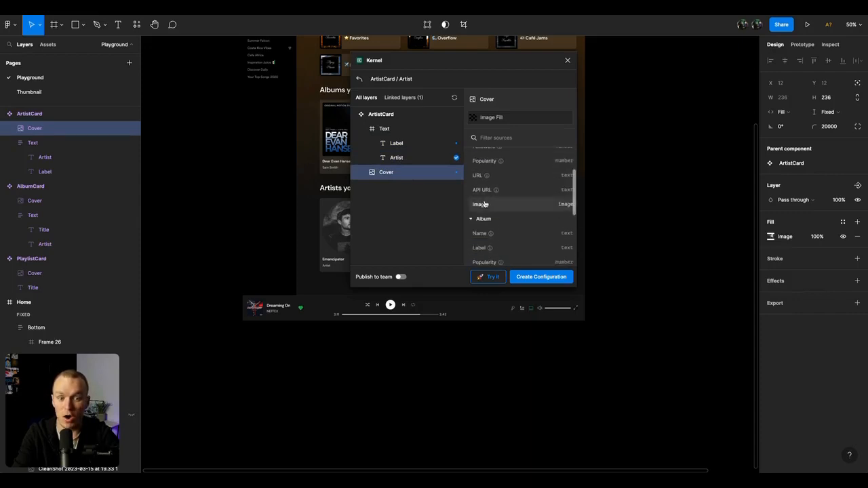
pyautogui.click(481, 205)
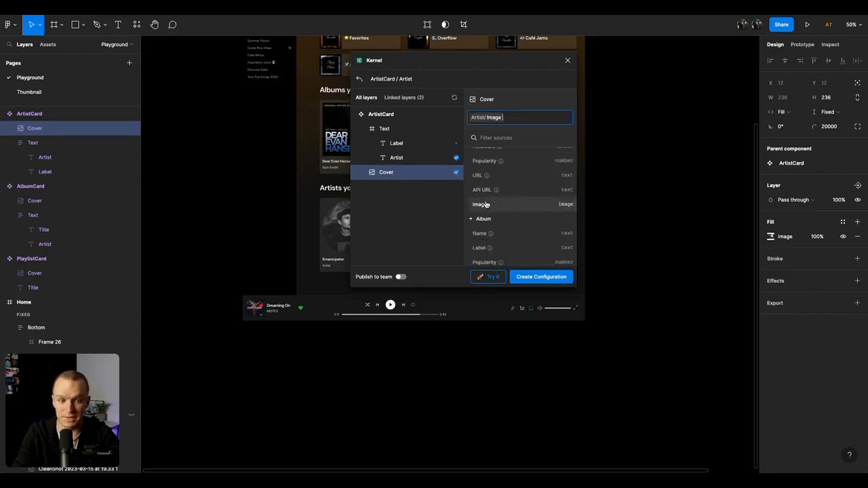
pyautogui.click(536, 277)
pyautogui.click(410, 201)
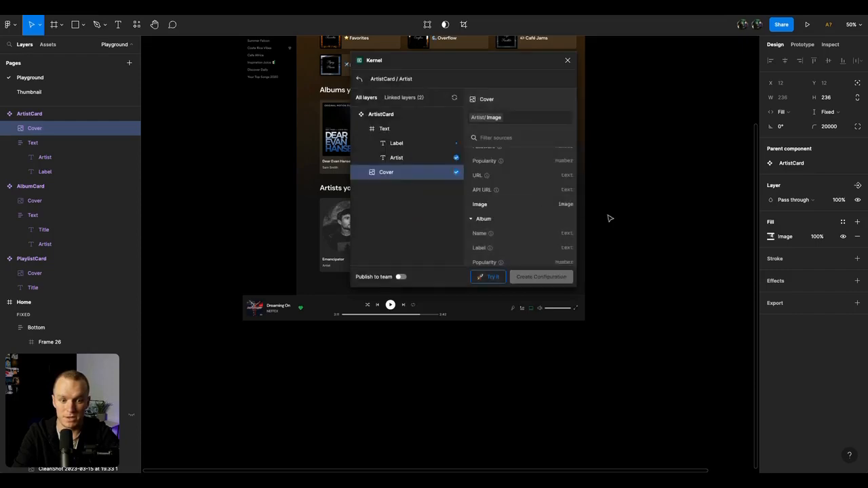
# Step: Fill all four cards under "Artists you might like" with Spotify Example artist content through Kernel, closing the plugin
pyautogui.click(396, 236)
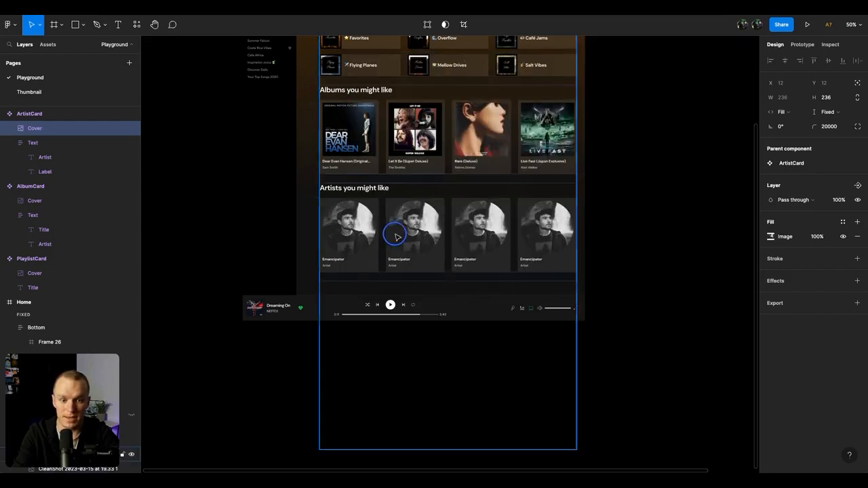
pyautogui.press('Escape')
pyautogui.press('Escape')
pyautogui.press('Return')
pyautogui.press('super+slash')
pyautogui.write('kerne')
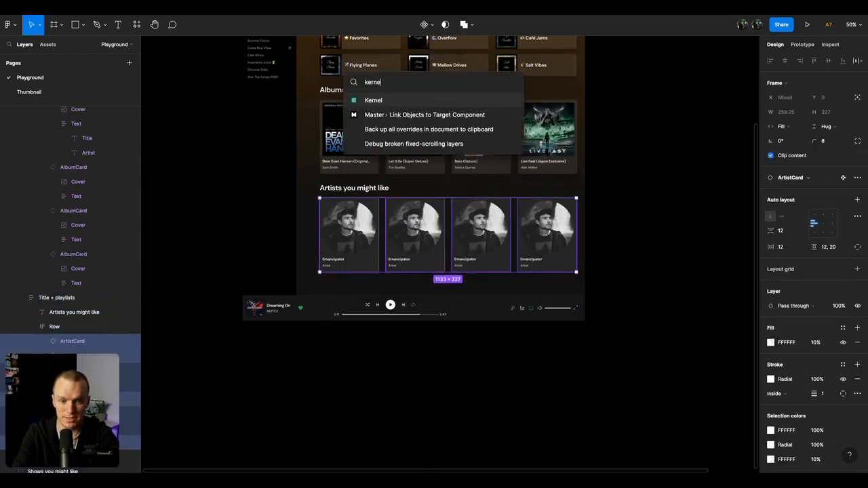
pyautogui.press('Return')
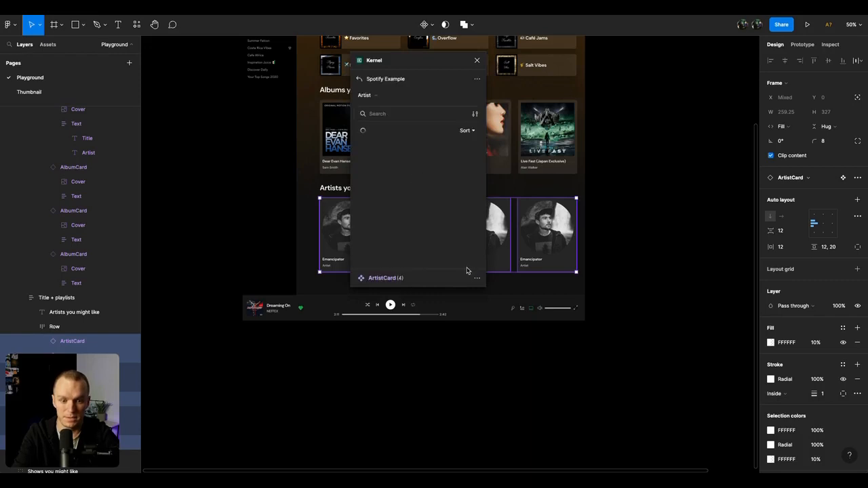
pyautogui.click(448, 278)
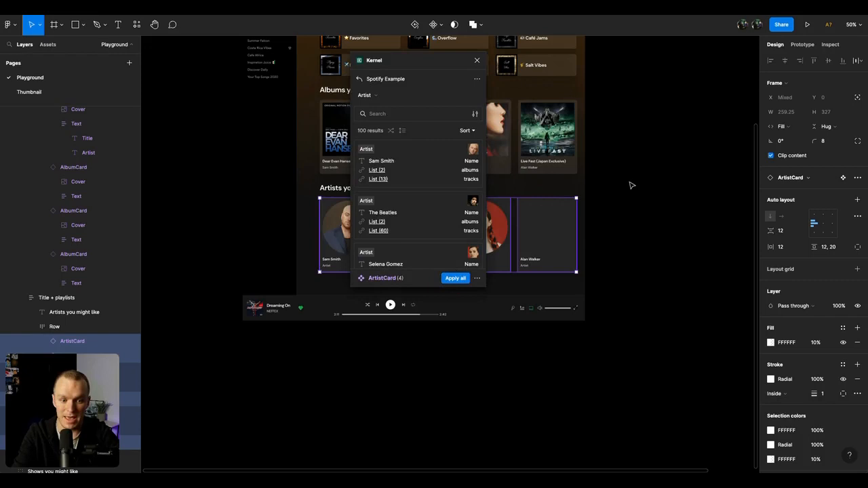
pyautogui.click(477, 60)
pyautogui.click(654, 149)
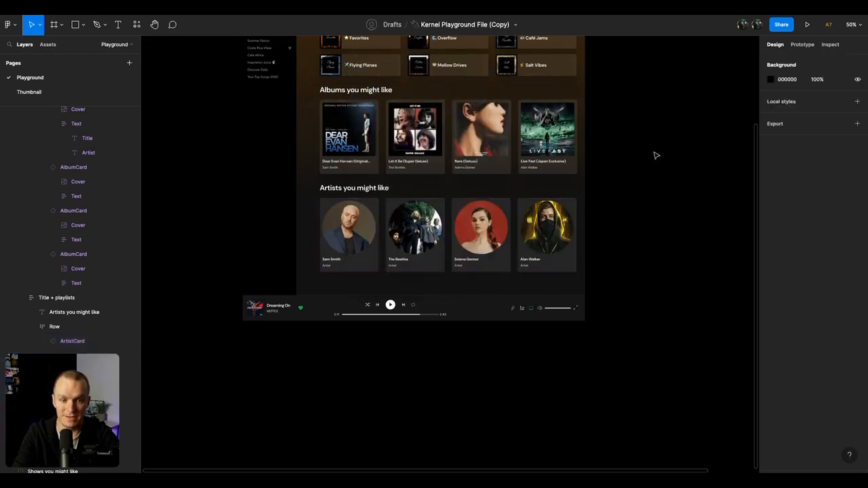
pyautogui.scroll(3, 656, 156)
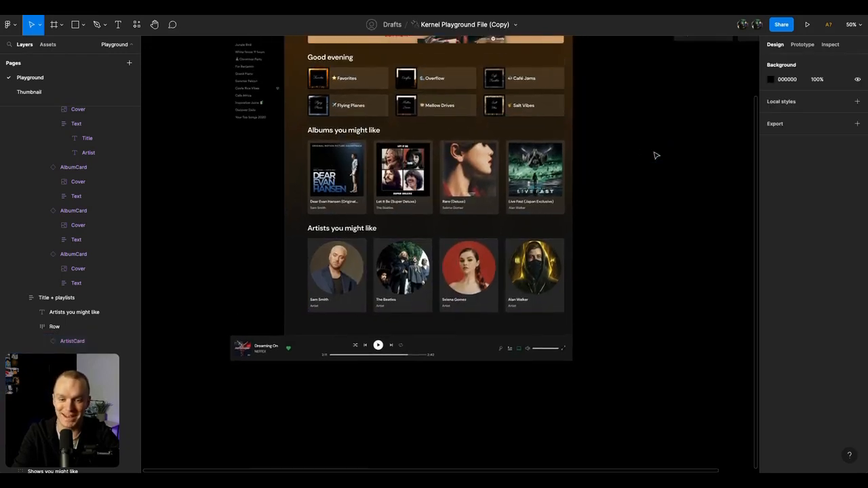